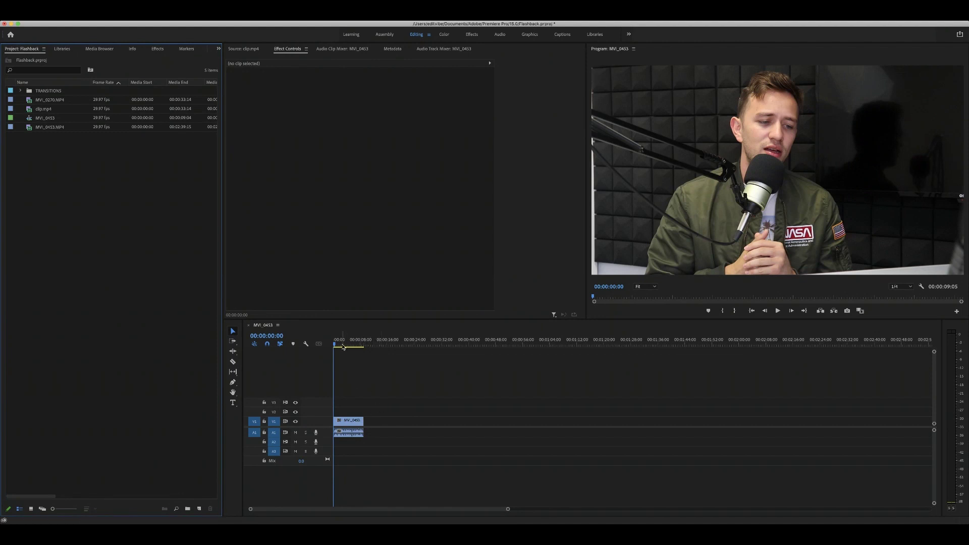
Scrub the MVI_0453 sequence to about eight seconds into the clip.
{"action": "left_click_drag", "start_coordinate": [343, 347], "coordinate": [362, 350]}
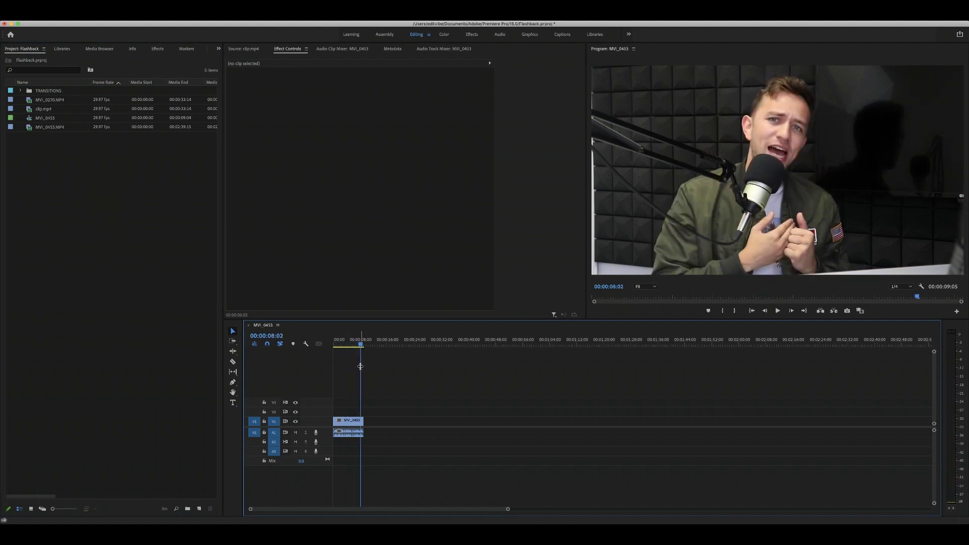
Extend the studio clip to full length and extract the first unwanted range.
{"action": "left_click_drag", "start_coordinate": [367, 425], "coordinate": [455, 425]}
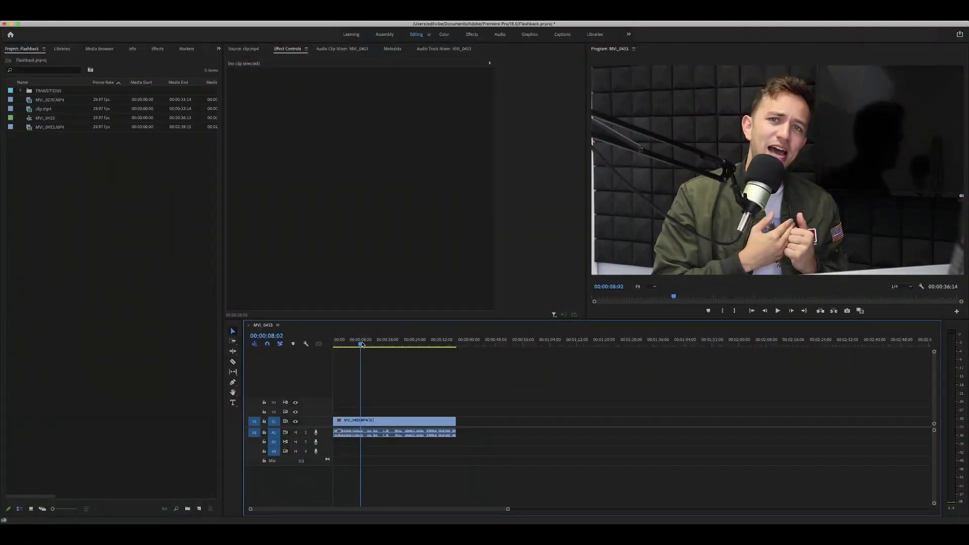
{"action": "left_click", "coordinate": [363, 345]}
{"action": "key", "text": "i"}
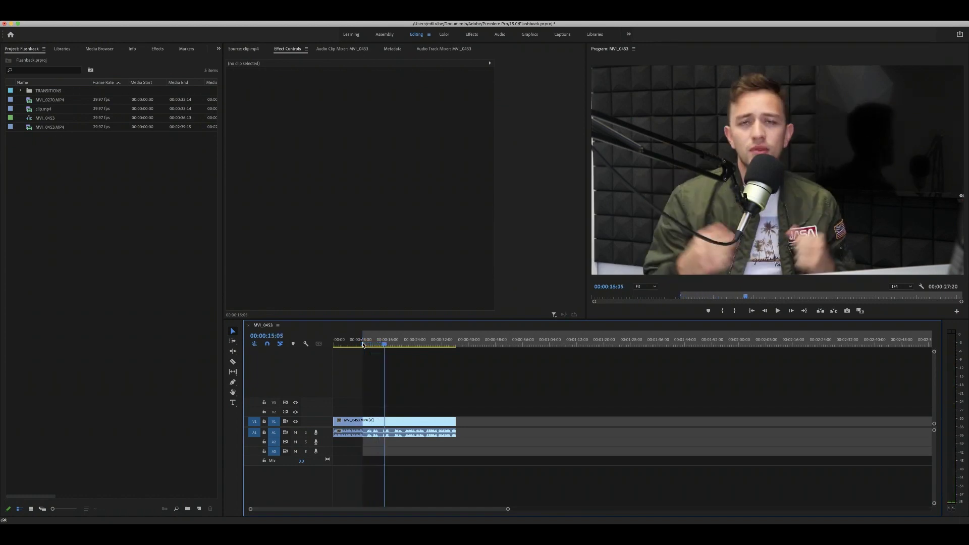
{"action": "key", "text": "o"}
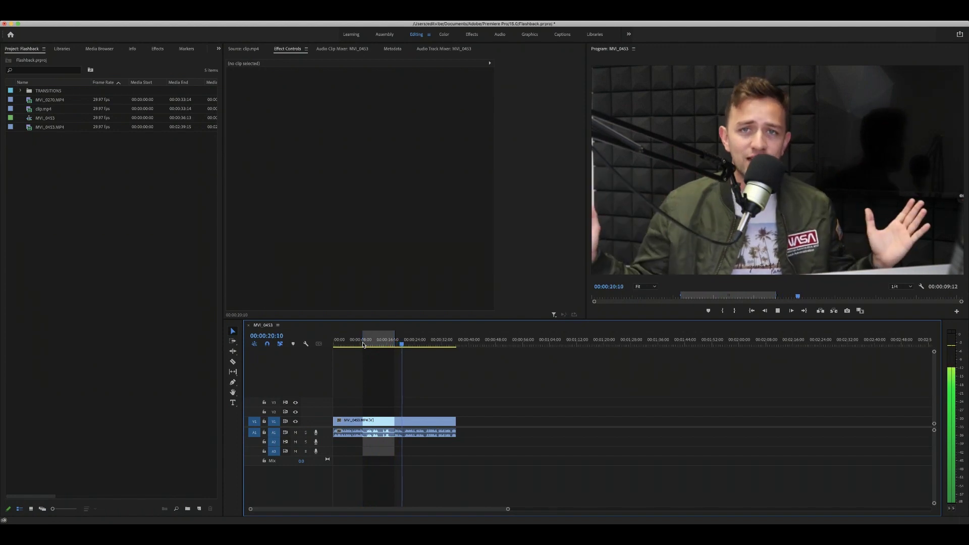
{"action": "key", "text": "apostrophe"}
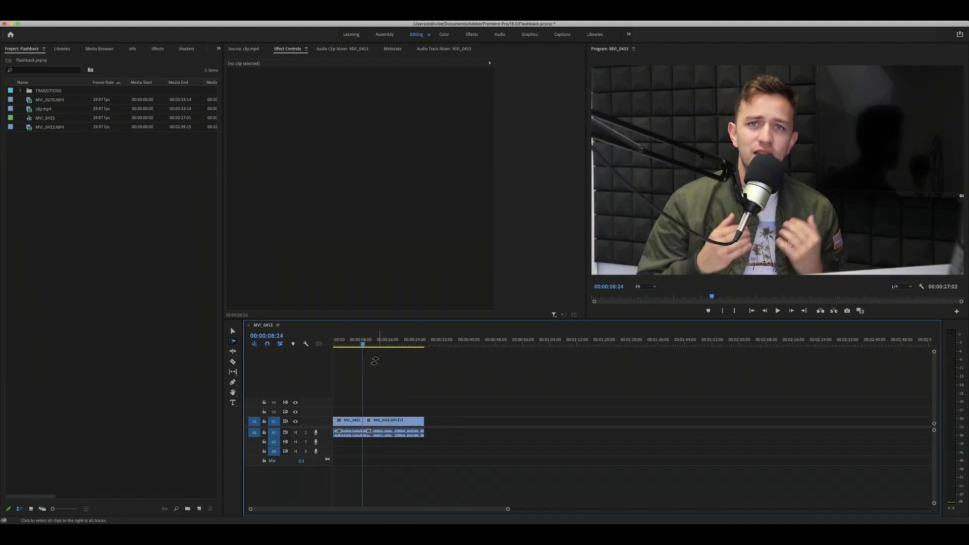
Remove everything after 11:06 and move the closing studio piece to about 16 seconds.
{"action": "left_click", "coordinate": [371, 343]}
{"action": "key", "text": "i"}
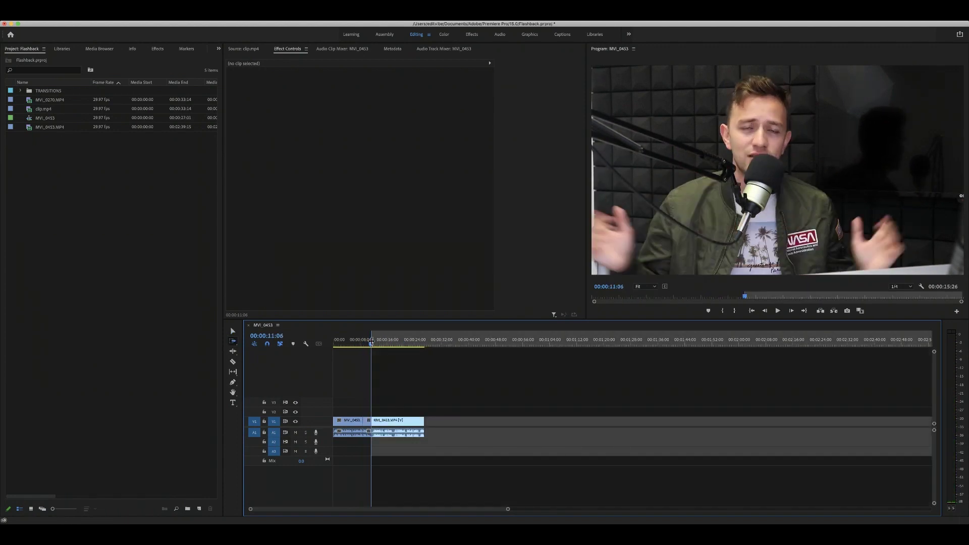
{"action": "key", "text": "apostrophe"}
{"action": "left_click_drag", "start_coordinate": [368, 428], "coordinate": [390, 423]}
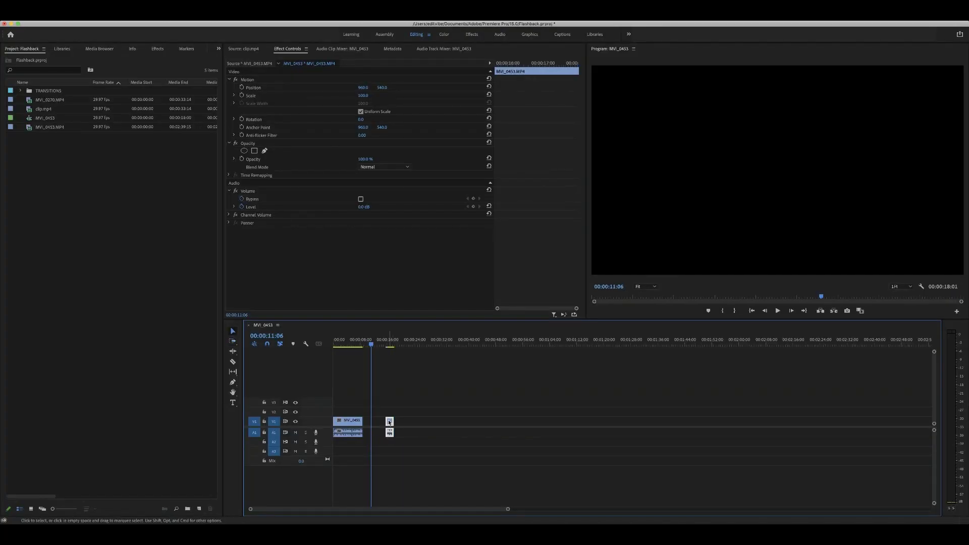
Play the edit from the start of the sequence to check the gap.
{"action": "mouse_move", "coordinate": [373, 346]}
{"action": "left_mouse_down"}
{"action": "mouse_move", "coordinate": [357, 344]}
{"action": "mouse_move", "coordinate": [368, 345]}
{"action": "left_mouse_up"}
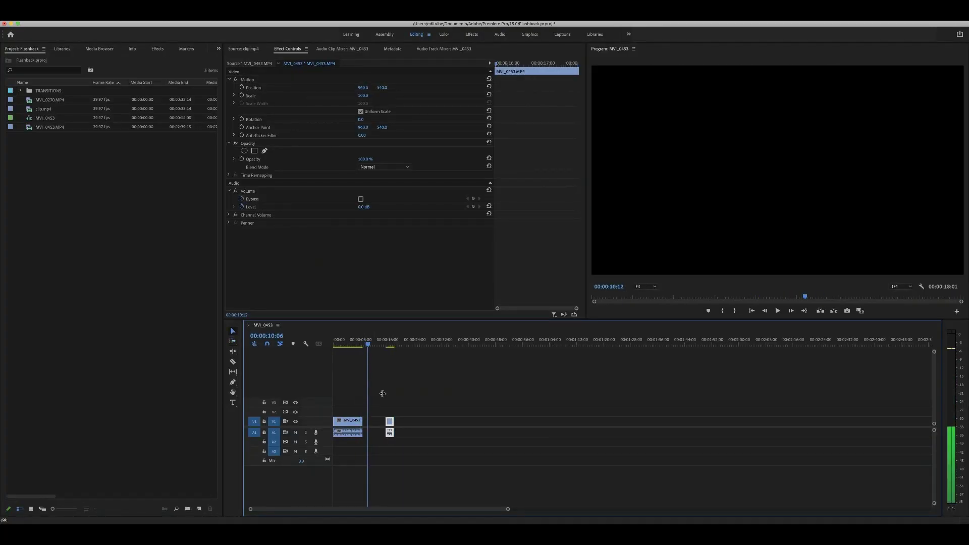
{"action": "left_click", "coordinate": [361, 419]}
{"action": "key", "text": "Home"}
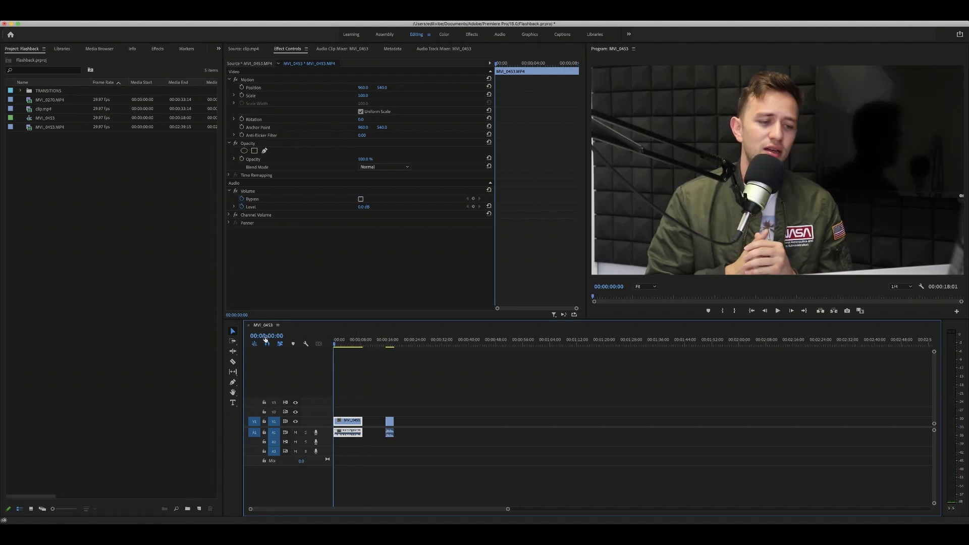
{"action": "key", "text": "space"}
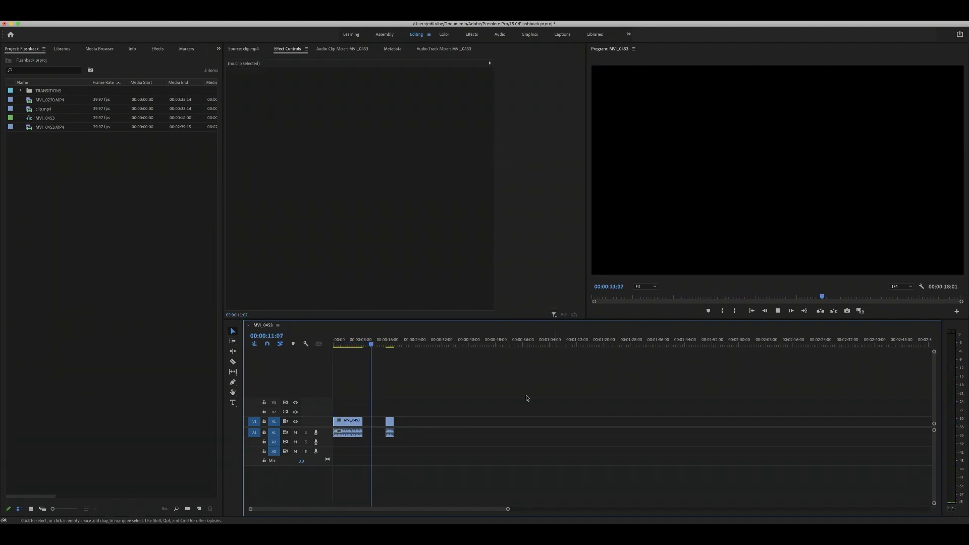
{"action": "left_click", "coordinate": [369, 342]}
Drop clip.mp4 into the gap, delete the empty space before it, and play the join.
{"action": "key", "text": "="}
{"action": "key", "text": "="}
{"action": "key", "text": "="}
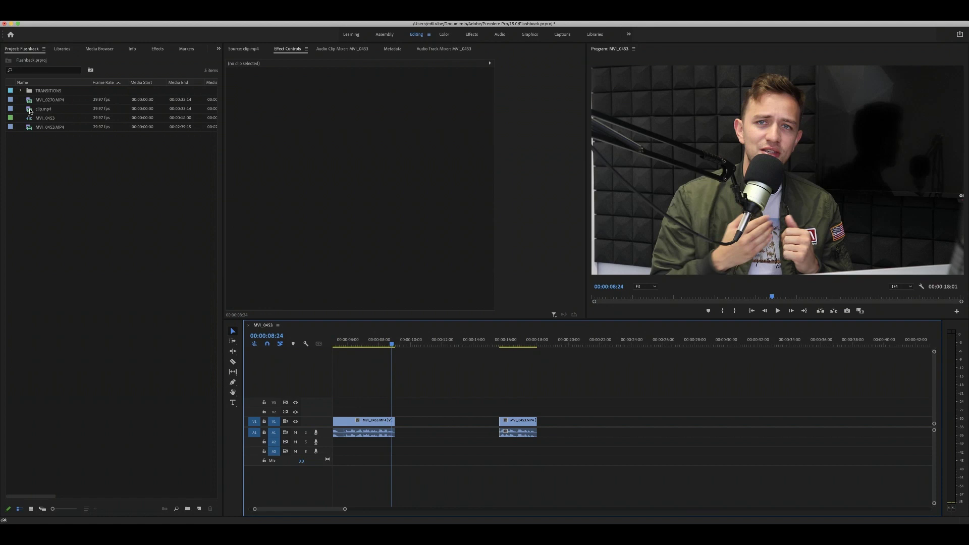
{"action": "left_click_drag", "start_coordinate": [28, 110], "coordinate": [547, 428]}
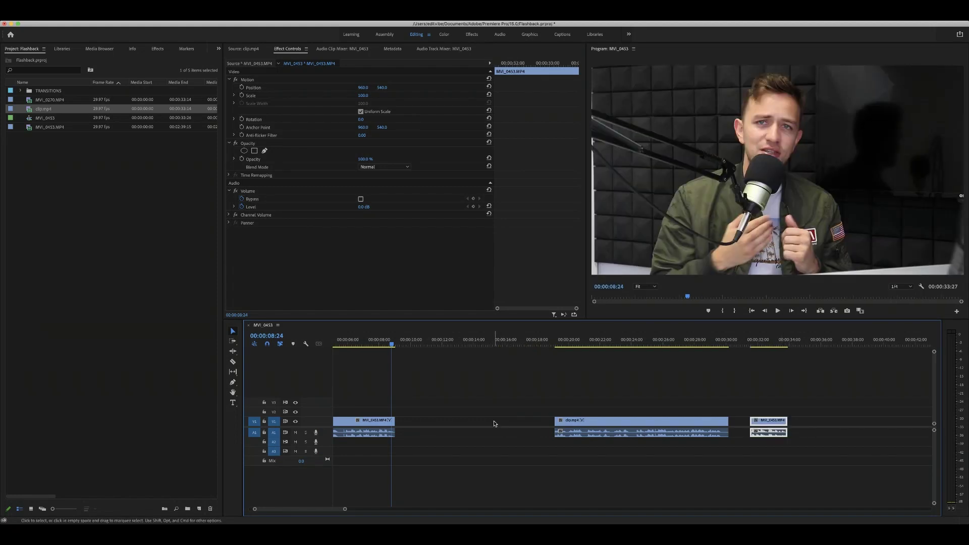
{"action": "left_click", "coordinate": [493, 424]}
{"action": "key", "text": "Delete"}
{"action": "key", "text": "space"}
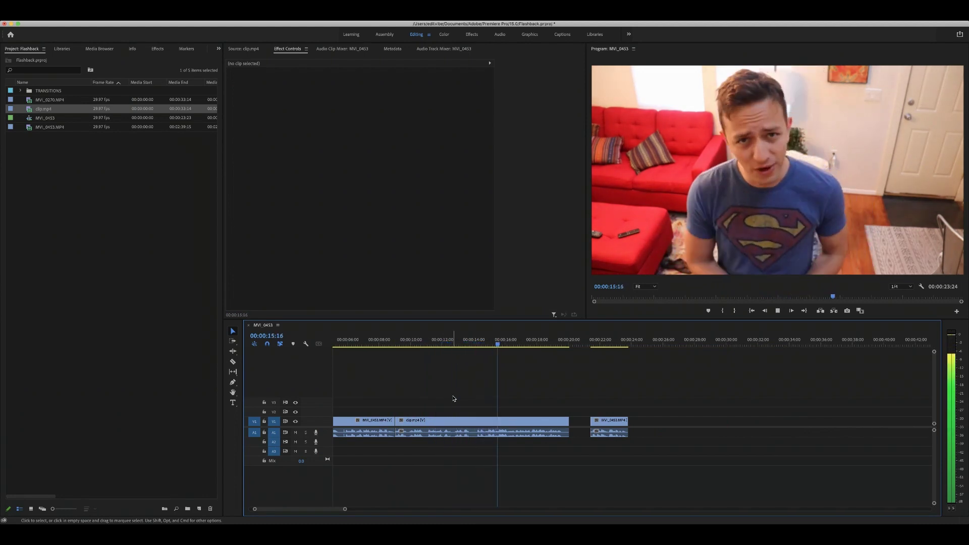
{"action": "left_click", "coordinate": [412, 341]}
Split clip.mp4 at several playhead positions, including 10:22.
{"action": "key", "text": "="}
{"action": "key", "text": "="}
{"action": "key", "text": "space"}
{"action": "key", "text": "super+k"}
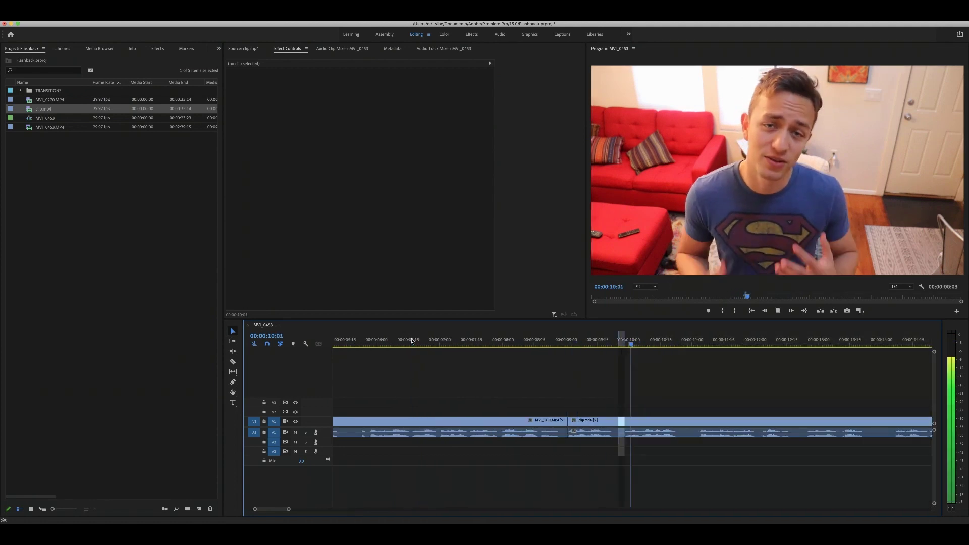
{"action": "key", "text": "super+k"}
{"action": "key", "text": "space"}
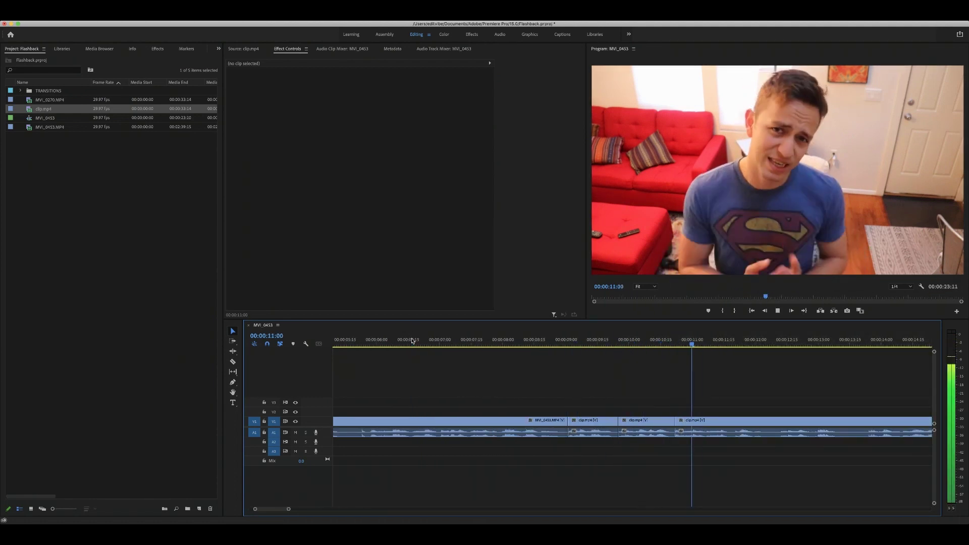
{"action": "key", "text": "space"}
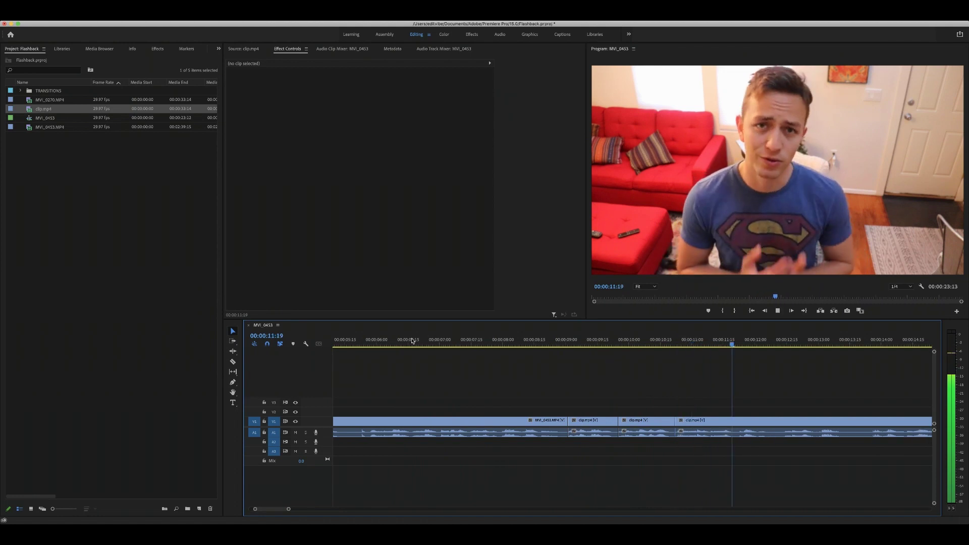
{"action": "key", "text": "super+k"}
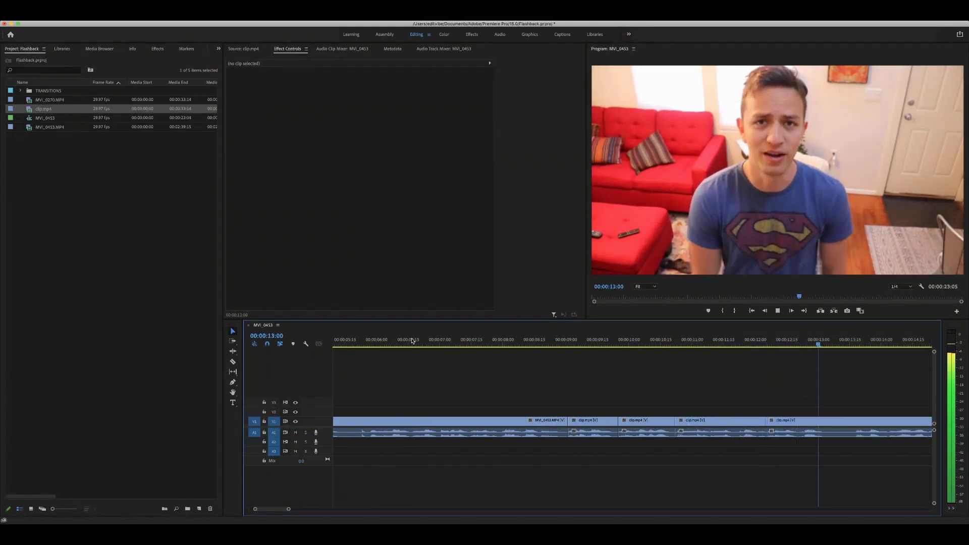
Extract two marked ranges from clip.mp4, stopping near 16:19.
{"action": "key", "text": "i"}
{"action": "key", "text": "o"}
{"action": "key", "text": "apostrophe"}
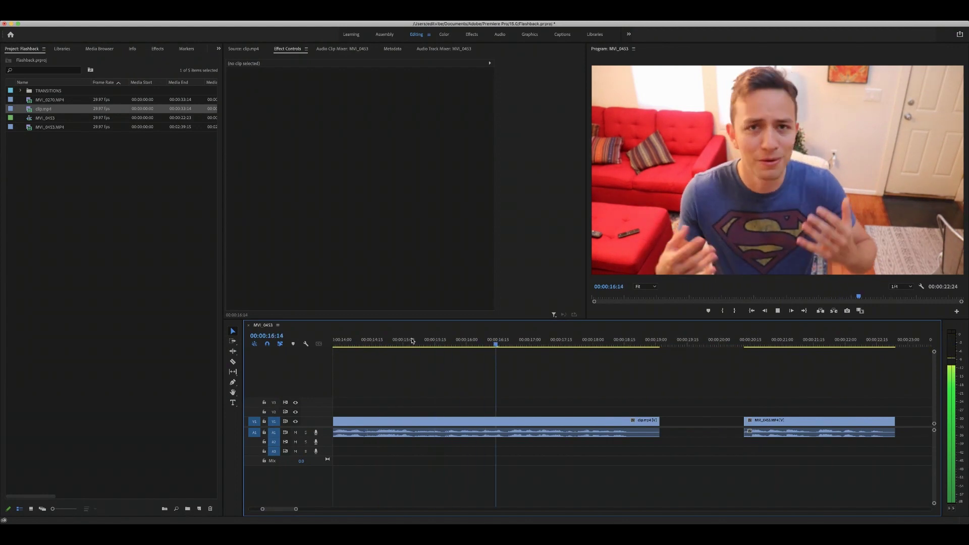
{"action": "key", "text": "i"}
{"action": "key", "text": "o"}
{"action": "key", "text": "space"}
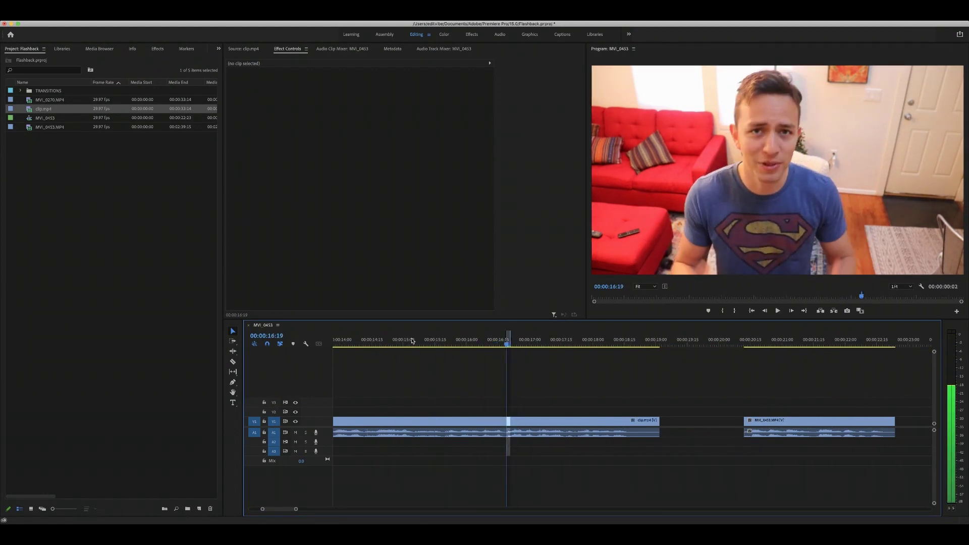
{"action": "key", "text": "apostrophe"}
{"action": "key", "text": "space"}
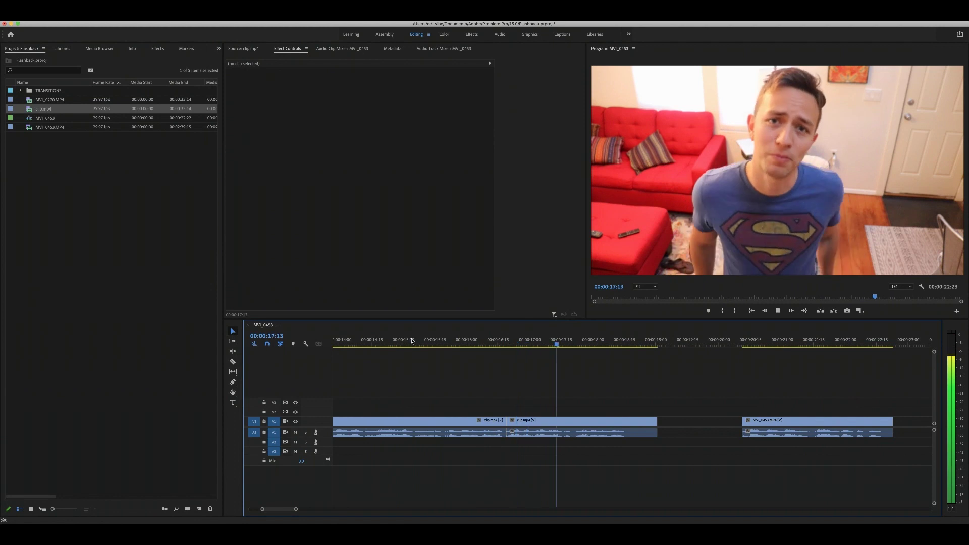
Extract the remaining unwanted ranges, leaving about 21 seconds, then move to 8:06.
{"action": "key", "text": "i"}
{"action": "key", "text": "o"}
{"action": "key", "text": "apostrophe"}
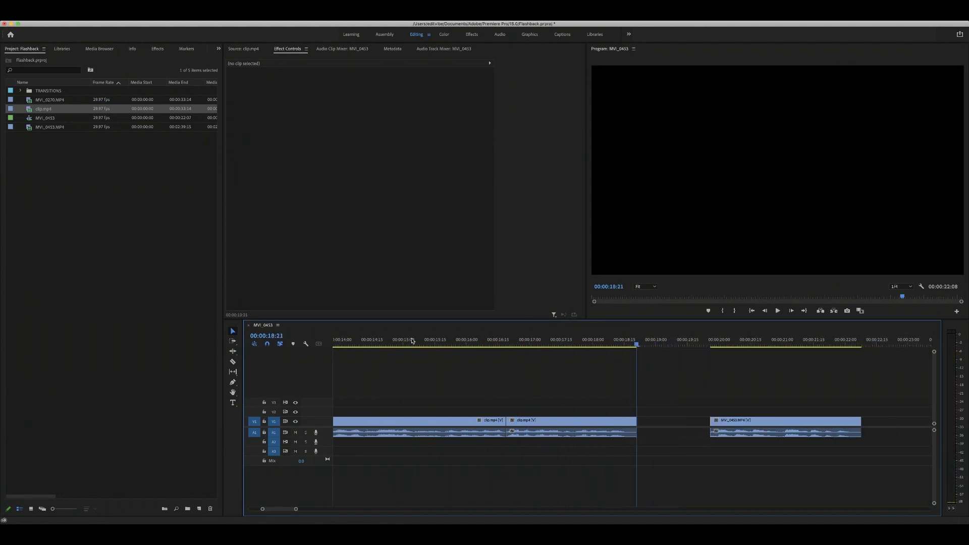
{"action": "key", "text": "minus"}
{"action": "key", "text": "minus"}
{"action": "key", "text": "apostrophe"}
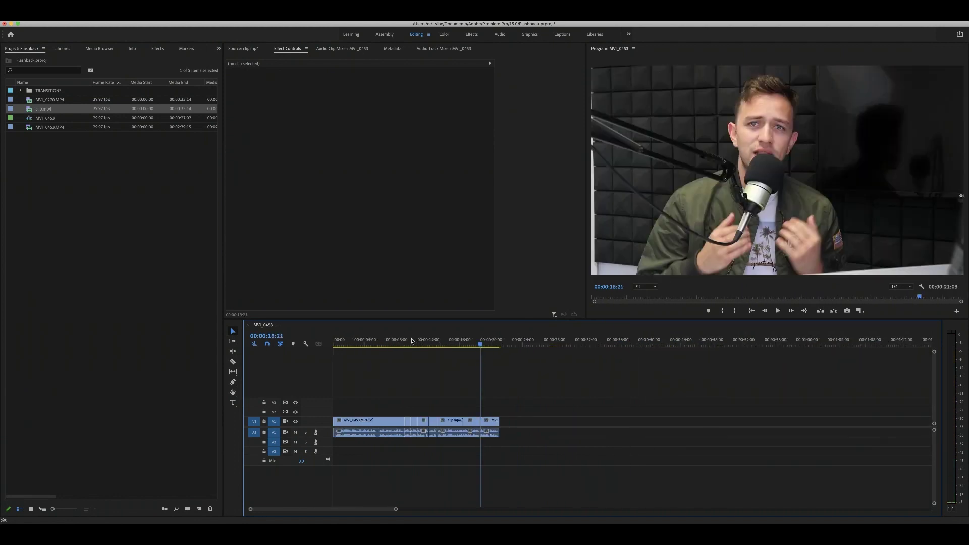
{"action": "left_click", "coordinate": [412, 341]}
{"action": "key", "text": "Home"}
{"action": "left_click", "coordinate": [398, 341]}
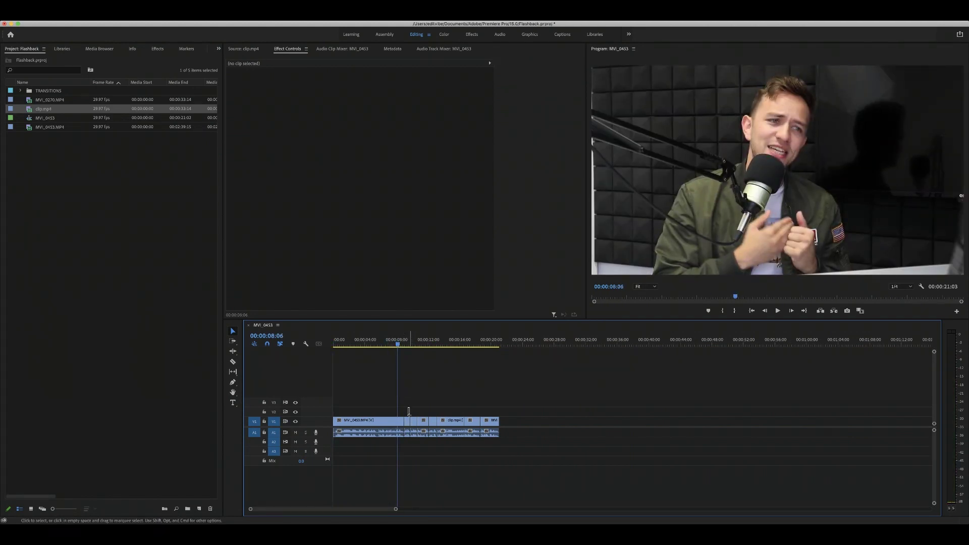
Select the clip.mp4 flashback pieces and give them a pink label.
{"action": "left_click_drag", "start_coordinate": [437, 436], "coordinate": [465, 437]}
{"action": "left_click_drag", "start_coordinate": [452, 342], "coordinate": [492, 361]}
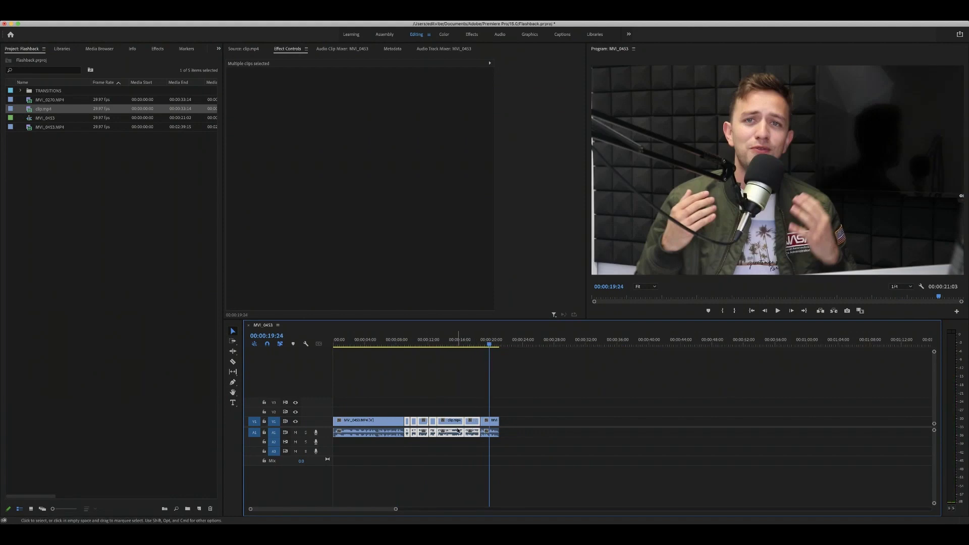
{"action": "left_click", "coordinate": [394, 340]}
{"action": "left_click", "coordinate": [483, 388]}
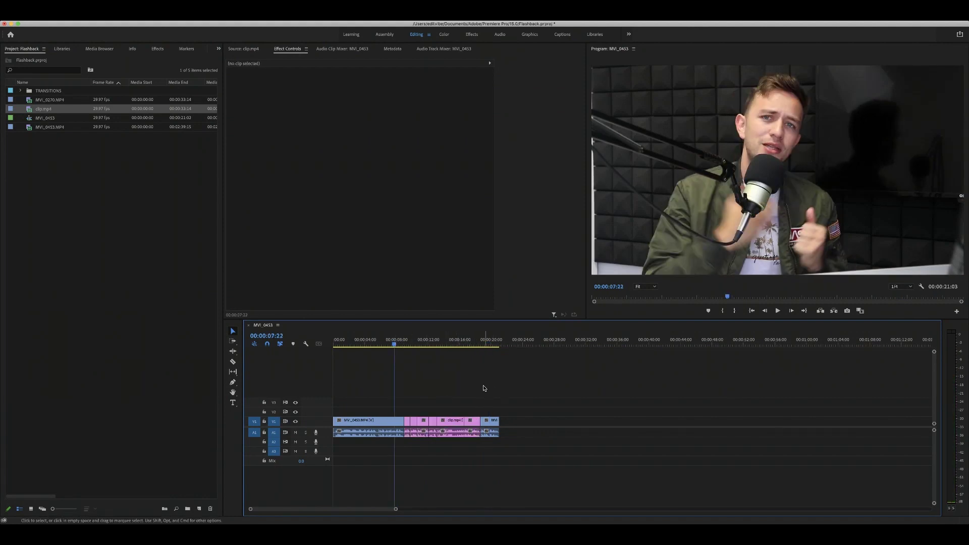
Move the playhead to the last studio frame before 09:01 and show the Effects list.
{"action": "left_click", "coordinate": [397, 342]}
{"action": "left_click", "coordinate": [404, 341]}
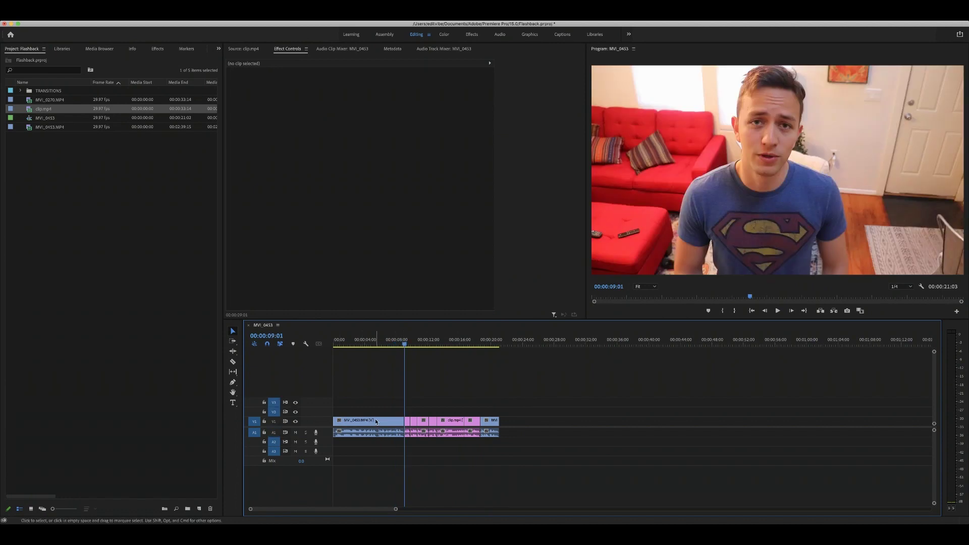
{"action": "key", "text": "Left"}
{"action": "key", "text": "Left"}
{"action": "key", "text": "Left"}
{"action": "key", "text": "Left"}
{"action": "key", "text": "Left"}
{"action": "key", "text": "Left"}
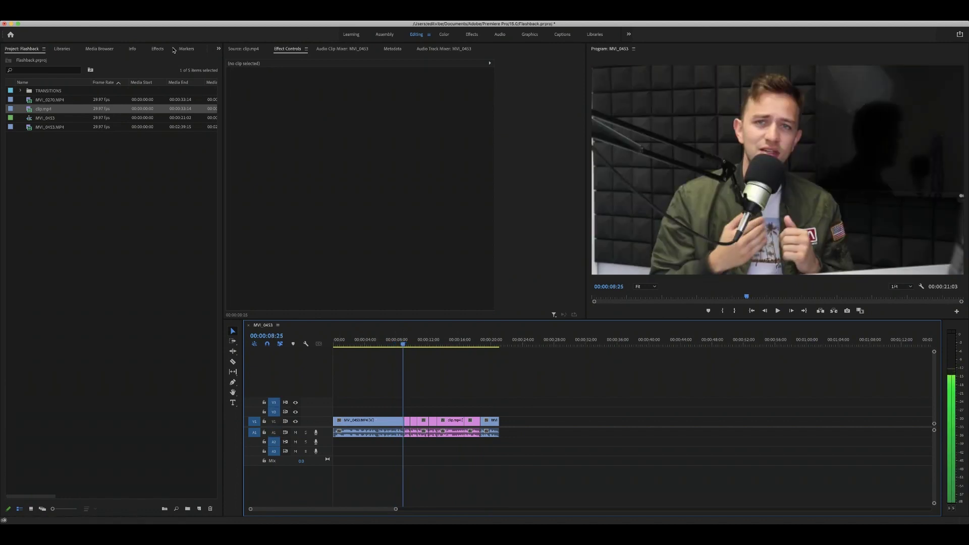
{"action": "left_click", "coordinate": [158, 49]}
{"action": "left_click", "coordinate": [56, 60]}
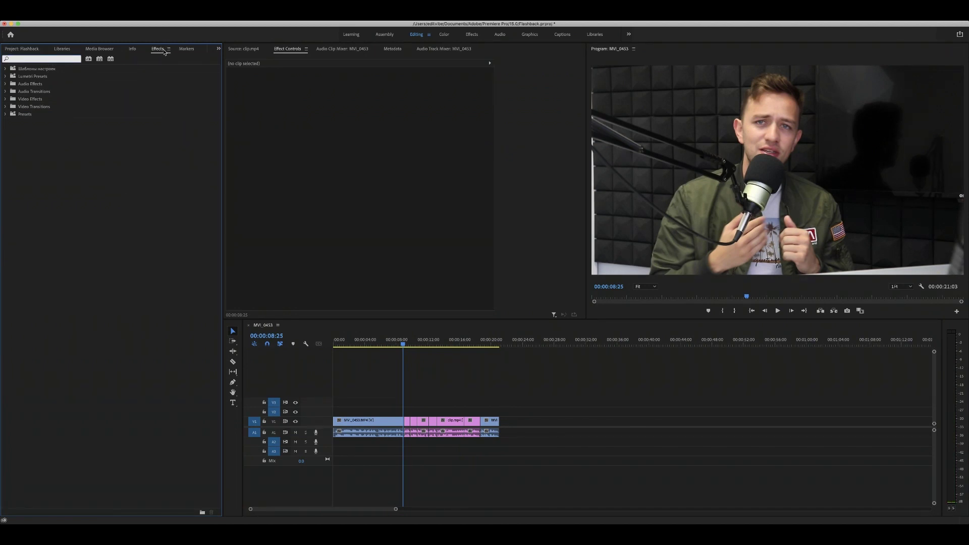
Find the Black & White effect and apply it to all the pink flashback clips.
{"action": "type", "text": "black &"}
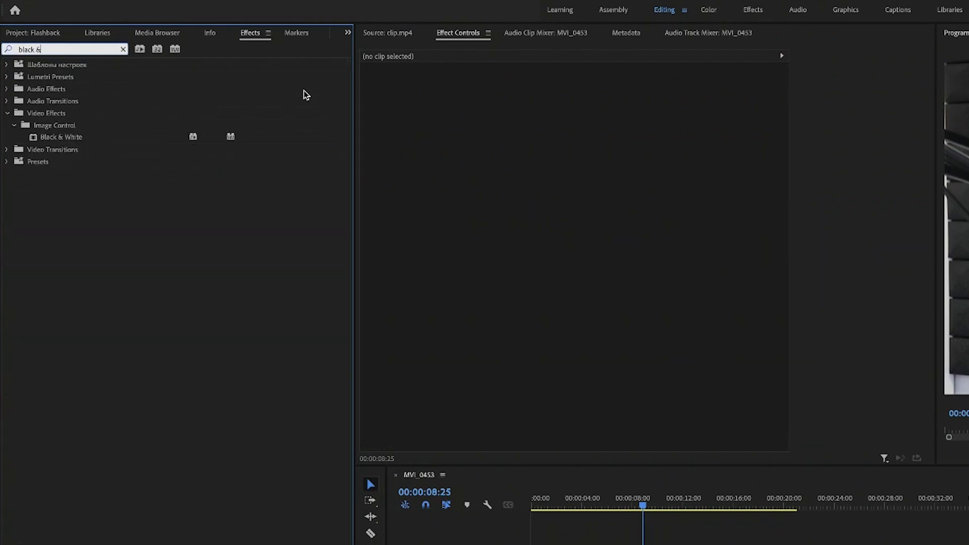
{"action": "left_click", "coordinate": [58, 139]}
{"action": "left_click_drag", "start_coordinate": [58, 137], "coordinate": [645, 544]}
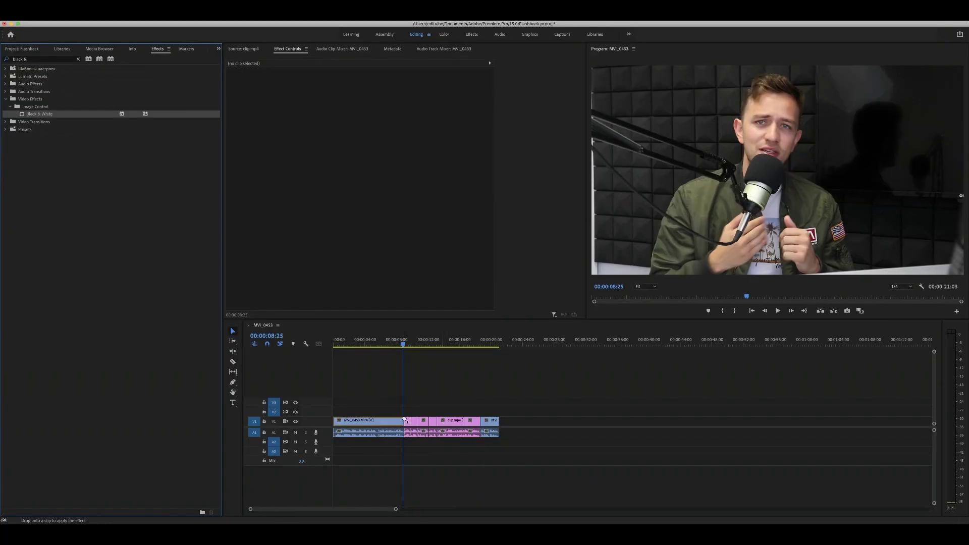
{"action": "left_click_drag", "start_coordinate": [414, 416], "coordinate": [474, 424]}
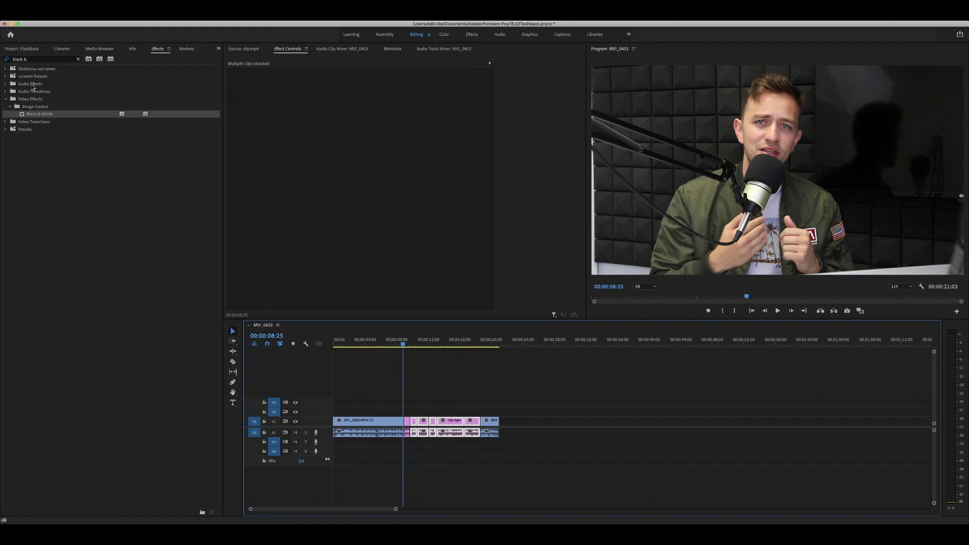
{"action": "left_click_drag", "start_coordinate": [39, 113], "coordinate": [438, 423]}
{"action": "left_click_drag", "start_coordinate": [403, 343], "coordinate": [401, 343]}
Play back from before the flashback to check the greyscale look.
{"action": "key", "text": "space"}
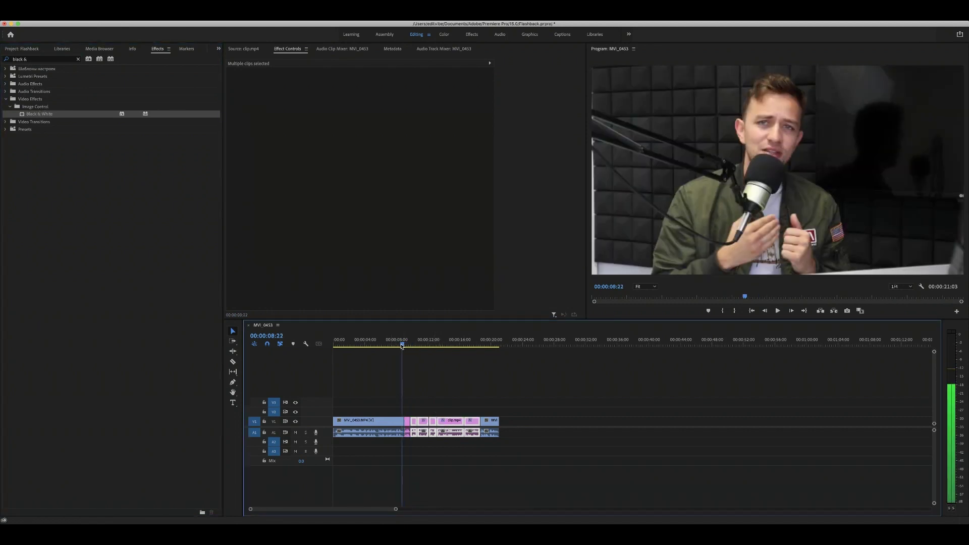
{"action": "left_click_drag", "start_coordinate": [502, 385], "coordinate": [464, 361]}
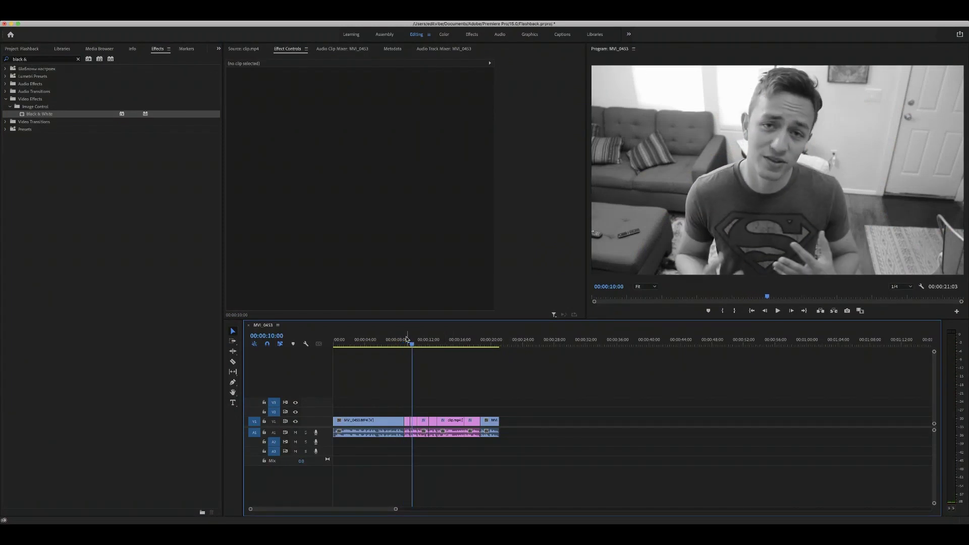
{"action": "key", "text": "space"}
{"action": "left_click", "coordinate": [43, 61]}
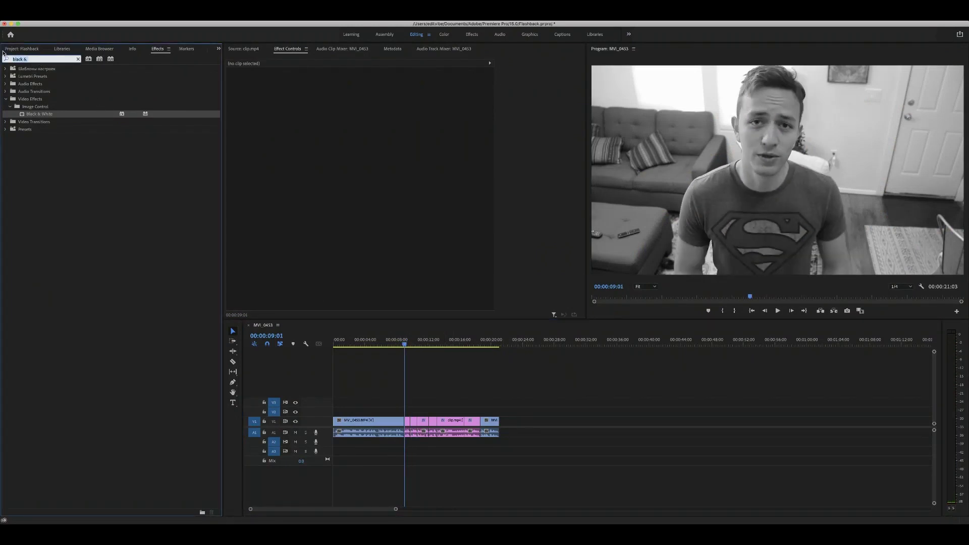
Search for Studio Reverb and apply it to the flashback clip's audio.
{"action": "type", "text": "studio"}
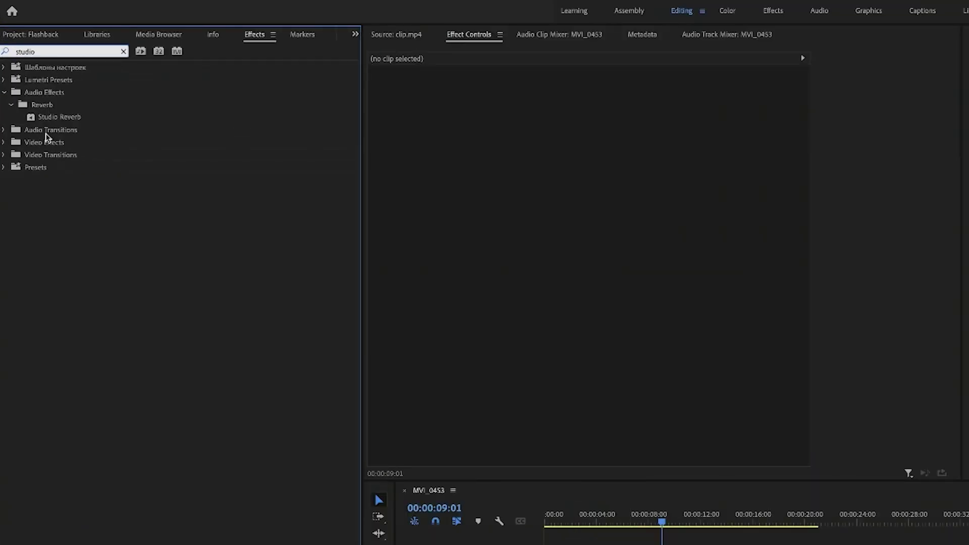
{"action": "left_click", "coordinate": [31, 118]}
{"action": "left_click_drag", "start_coordinate": [31, 117], "coordinate": [407, 433]}
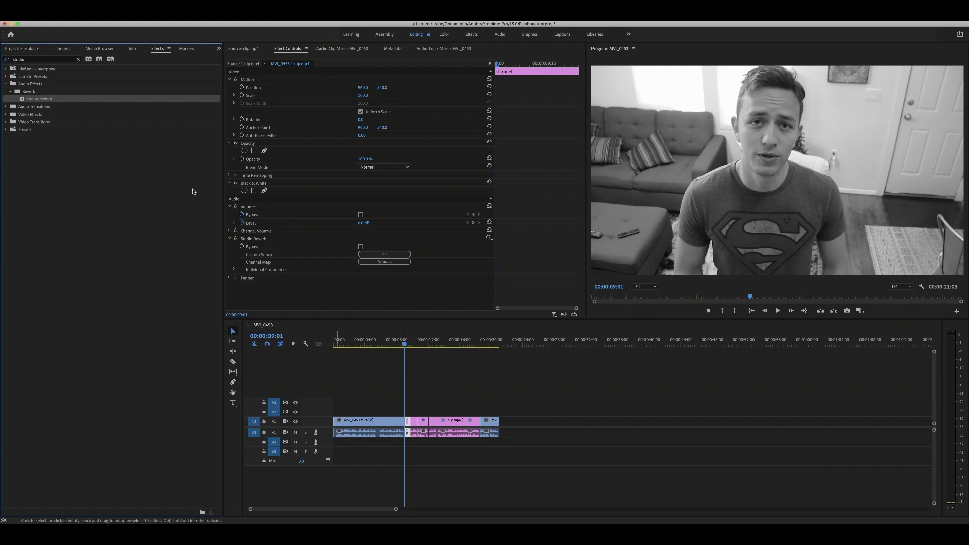
Review Studio Reverb's Custom Setup, then select all the pink flashback clips.
{"action": "left_click", "coordinate": [260, 239]}
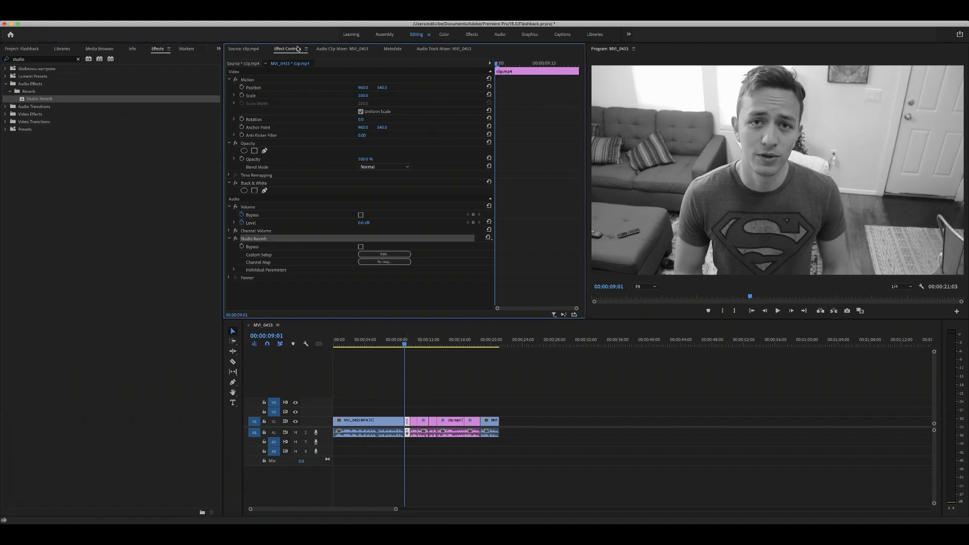
{"action": "left_click", "coordinate": [380, 254]}
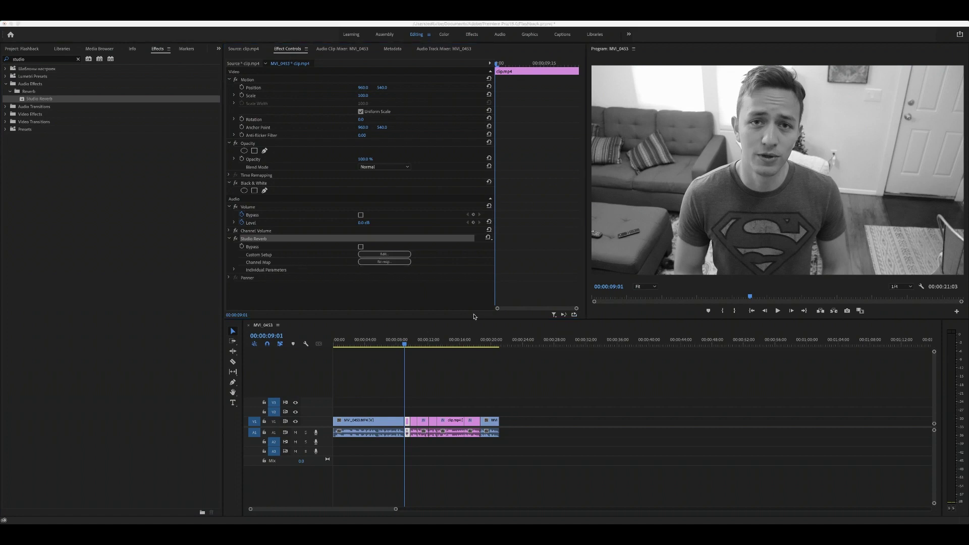
{"action": "left_click", "coordinate": [415, 422]}
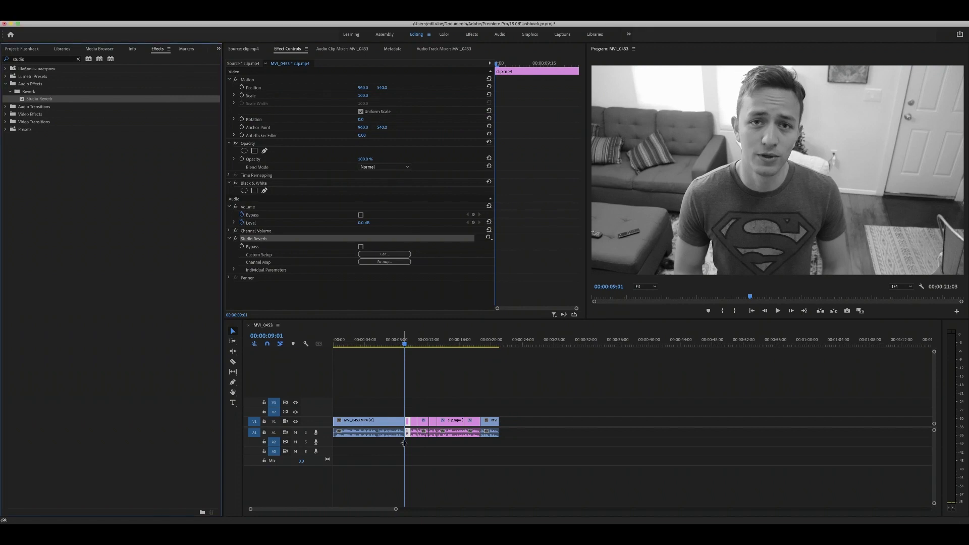
{"action": "left_click", "coordinate": [409, 423]}
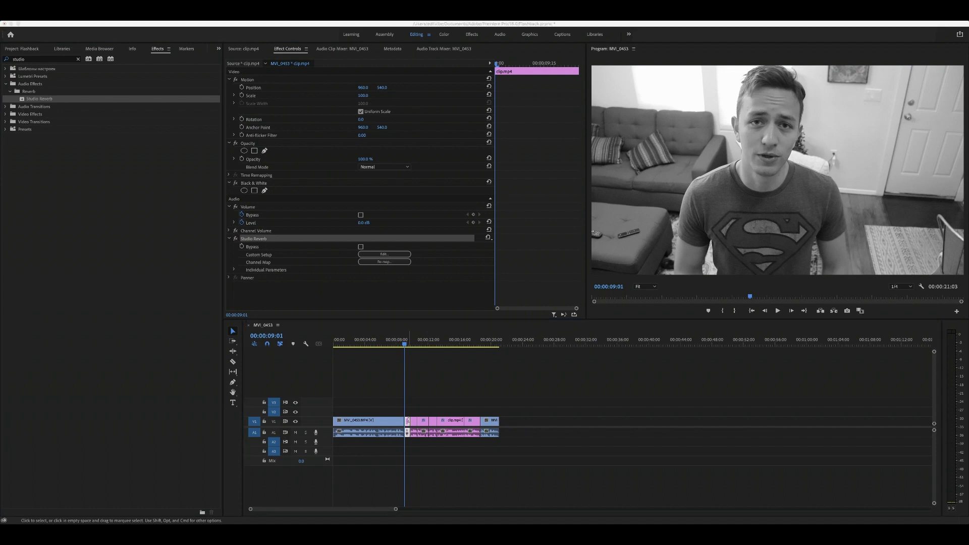
{"action": "left_click", "coordinate": [408, 422]}
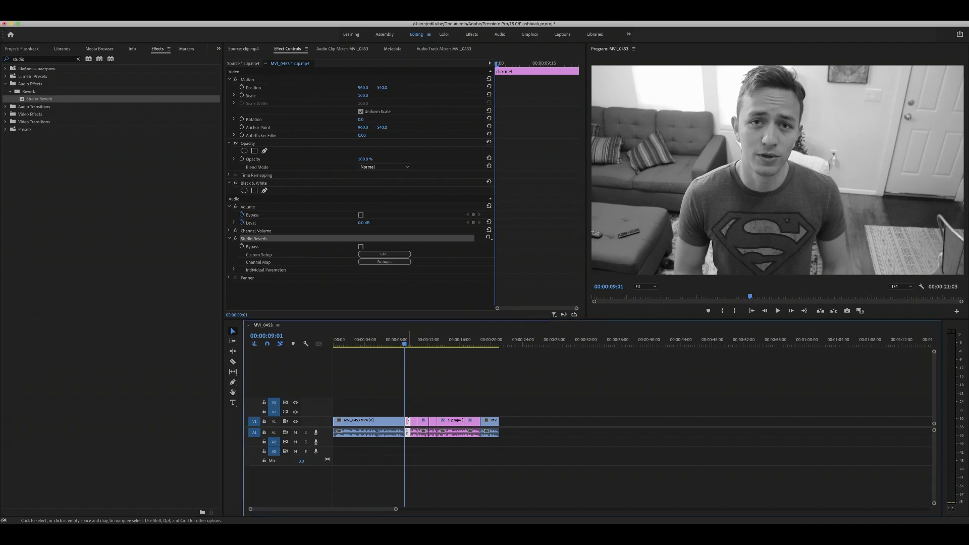
{"action": "left_click", "coordinate": [253, 239]}
{"action": "left_click_drag", "start_coordinate": [410, 406], "coordinate": [476, 426]}
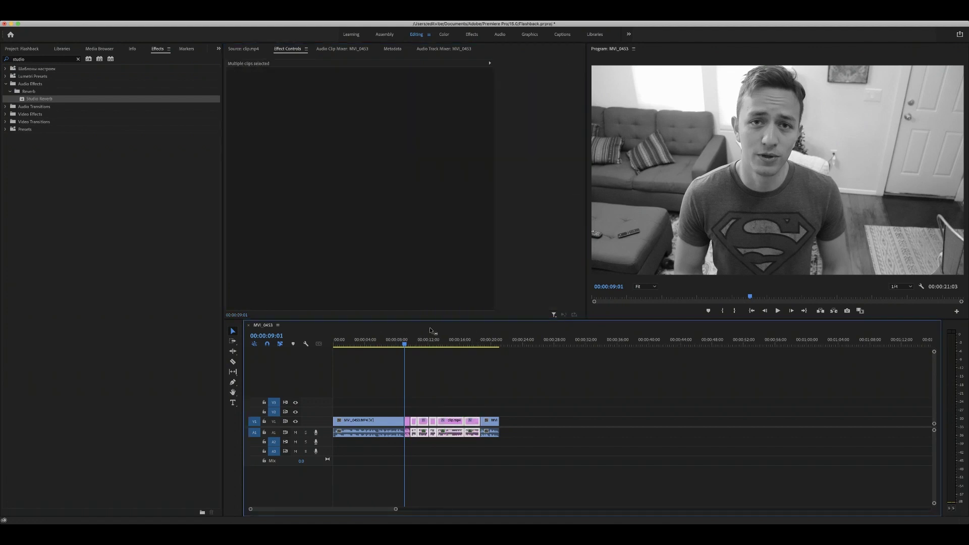
Inspect a flashback clip's effects and reselect all the pink flashback clips.
{"action": "left_click", "coordinate": [422, 341]}
{"action": "left_click", "coordinate": [413, 422]}
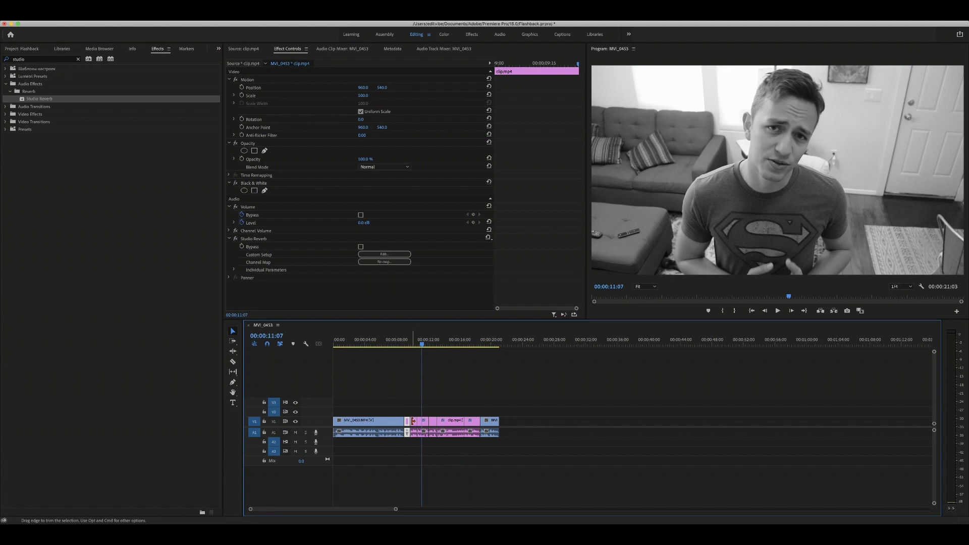
{"action": "left_click_drag", "start_coordinate": [473, 409], "coordinate": [417, 426]}
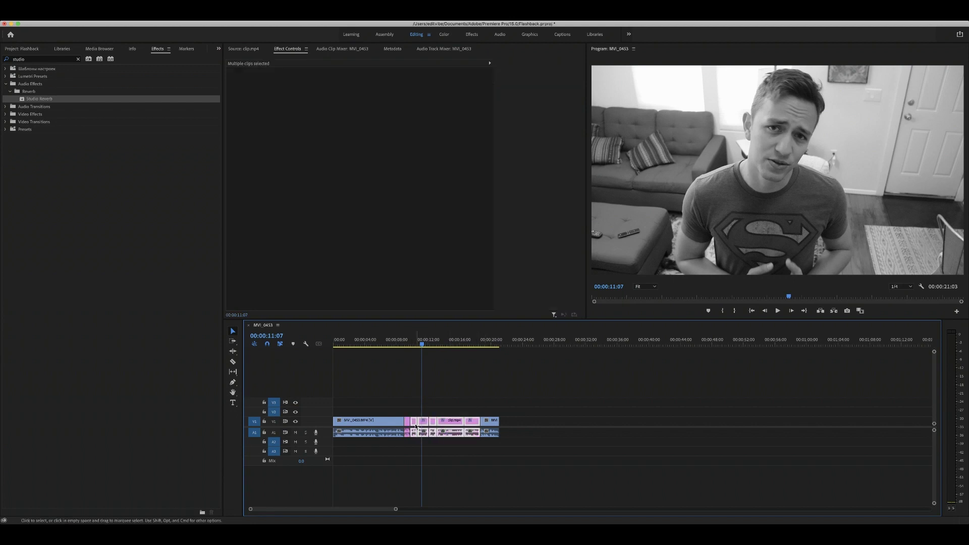
{"action": "key", "text": "Up"}
{"action": "left_click", "coordinate": [525, 394]}
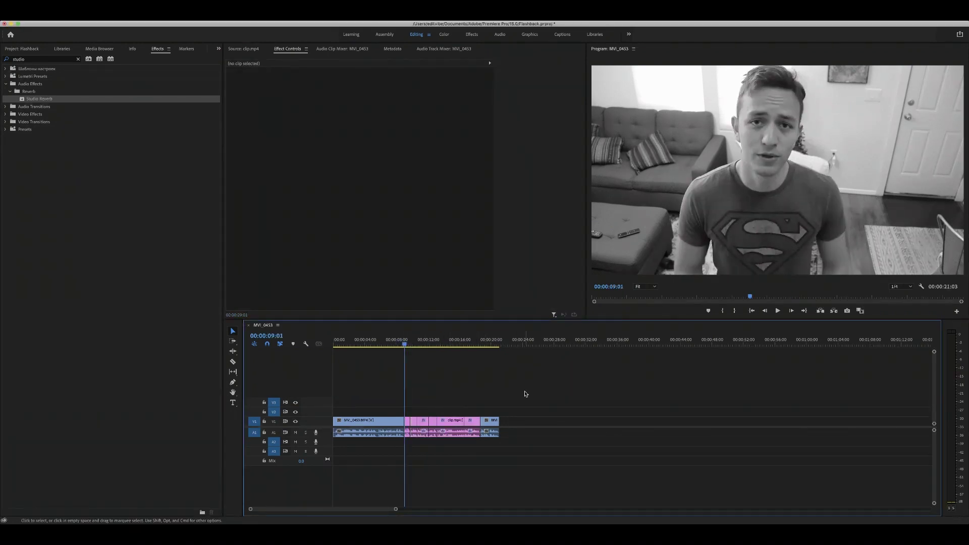
{"action": "left_click_drag", "start_coordinate": [412, 410], "coordinate": [468, 419]}
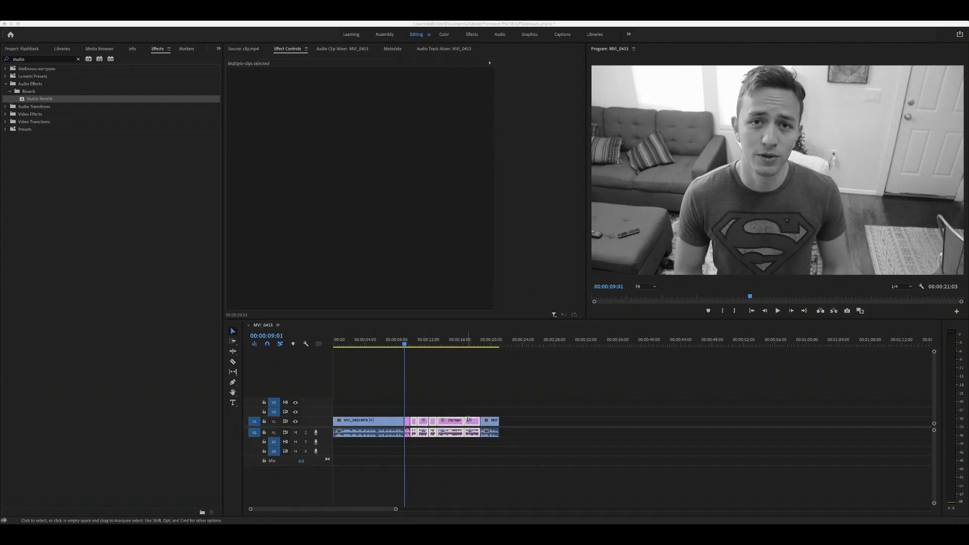
Play the flashback from just before its start to hear the reverb.
{"action": "key", "text": "space"}
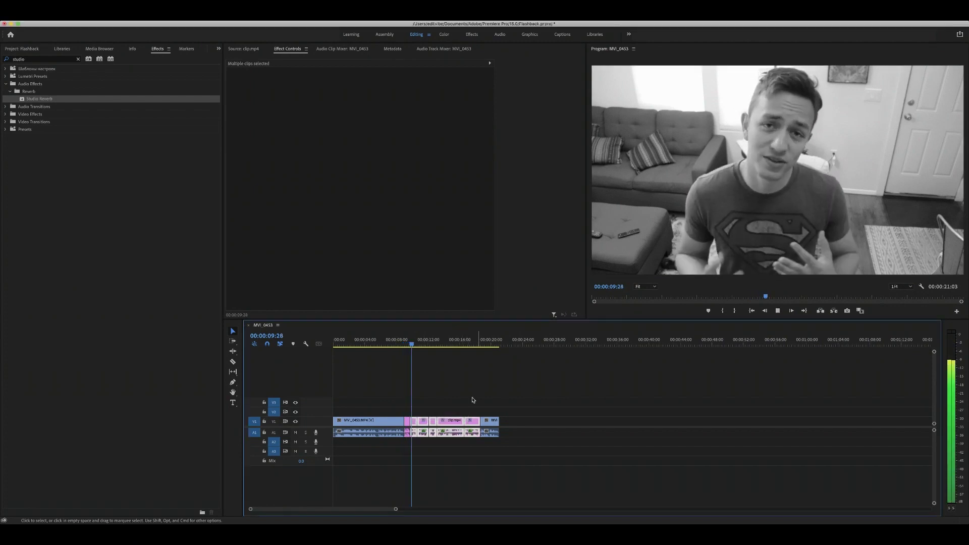
{"action": "left_click", "coordinate": [515, 396]}
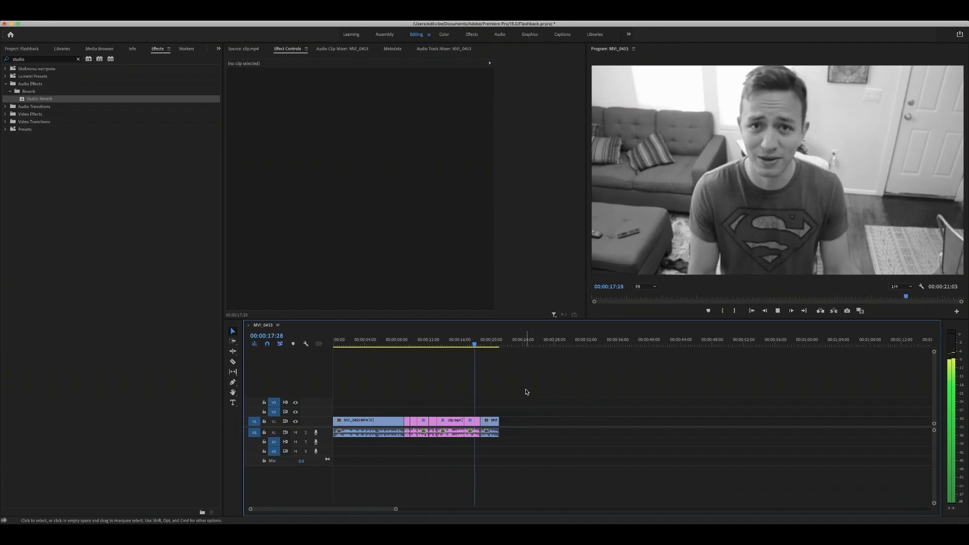
{"action": "key", "text": "space"}
{"action": "left_click", "coordinate": [399, 342]}
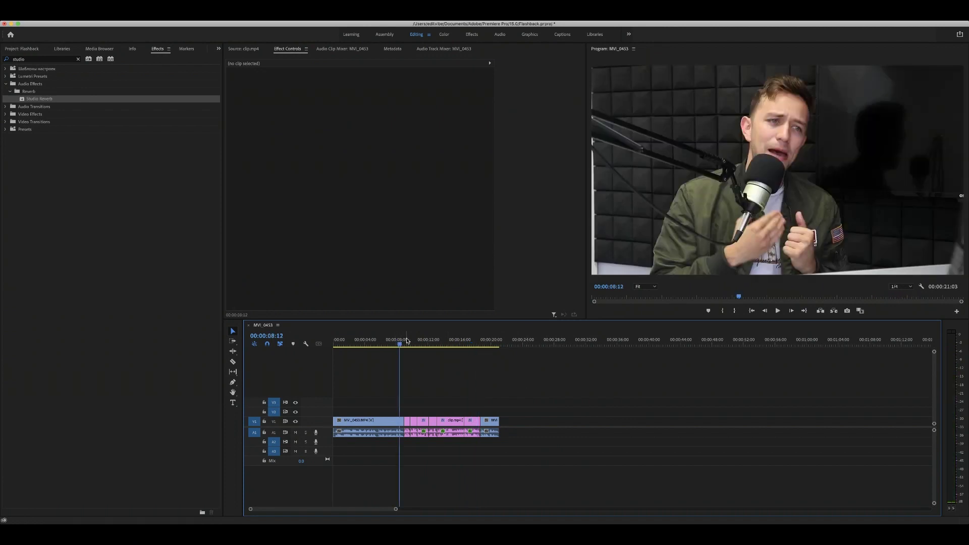
{"action": "key", "text": "space"}
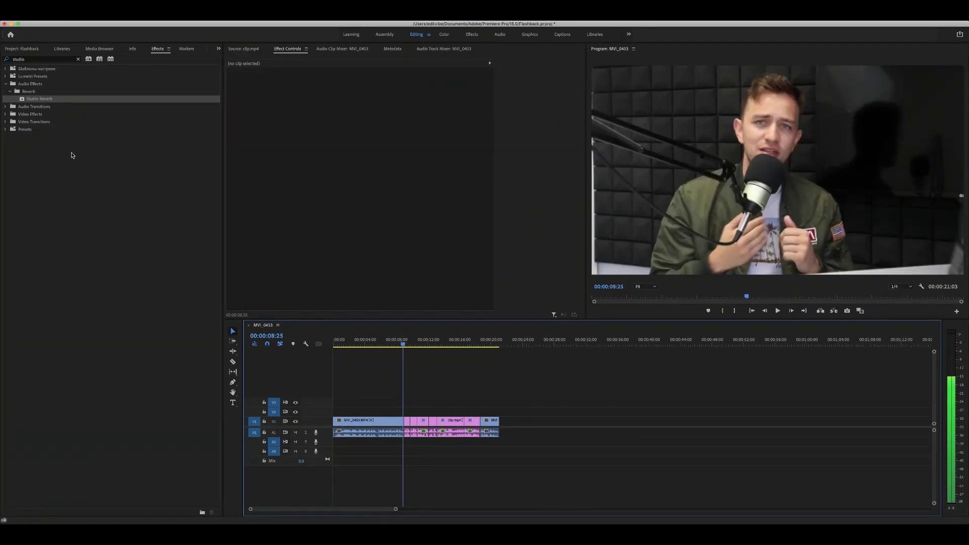
{"action": "key", "text": "shift+1"}
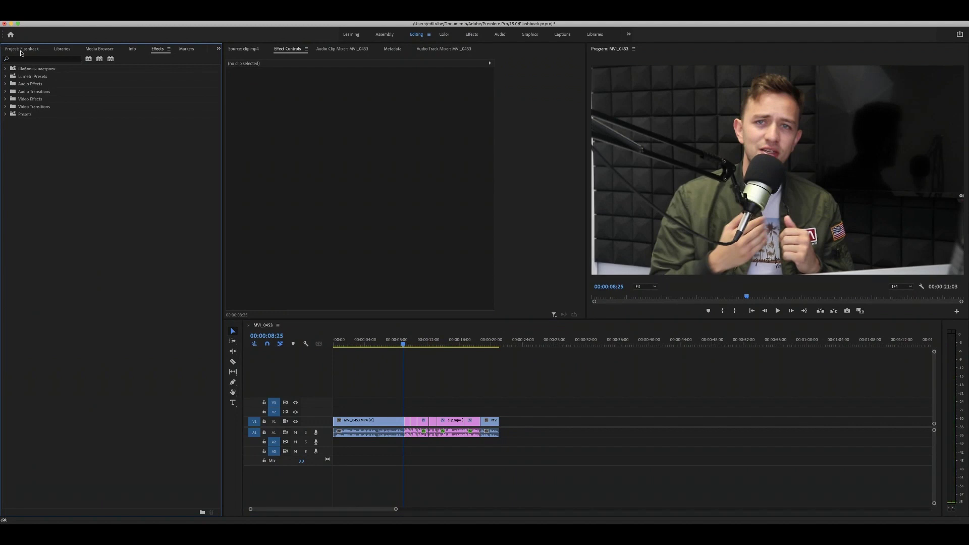
{"action": "left_click", "coordinate": [69, 108]}
Open the 01 Zoom In Spin Left sequence under TRANSITIONS > 03. Zoom and select its clips.
{"action": "left_click", "coordinate": [20, 91]}
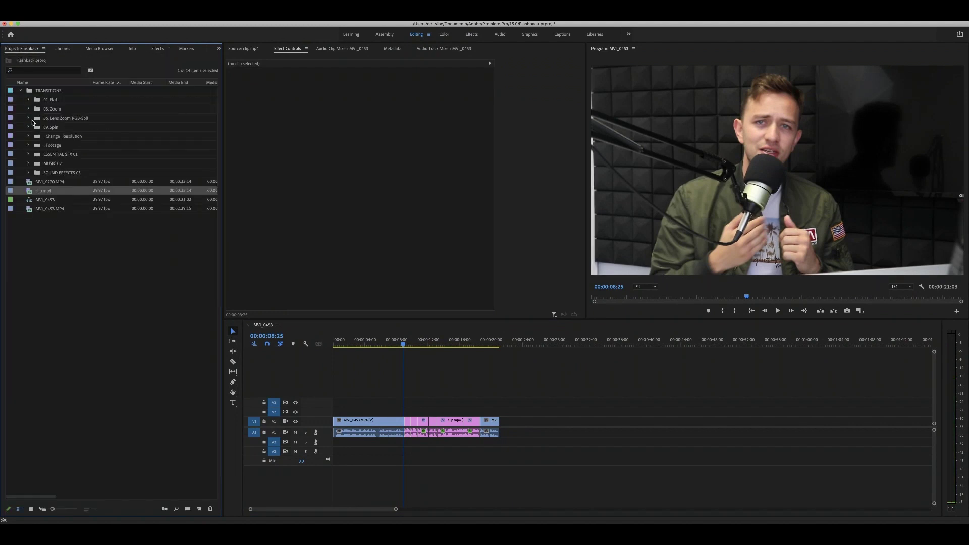
{"action": "left_click", "coordinate": [28, 109]}
{"action": "left_click", "coordinate": [36, 127]}
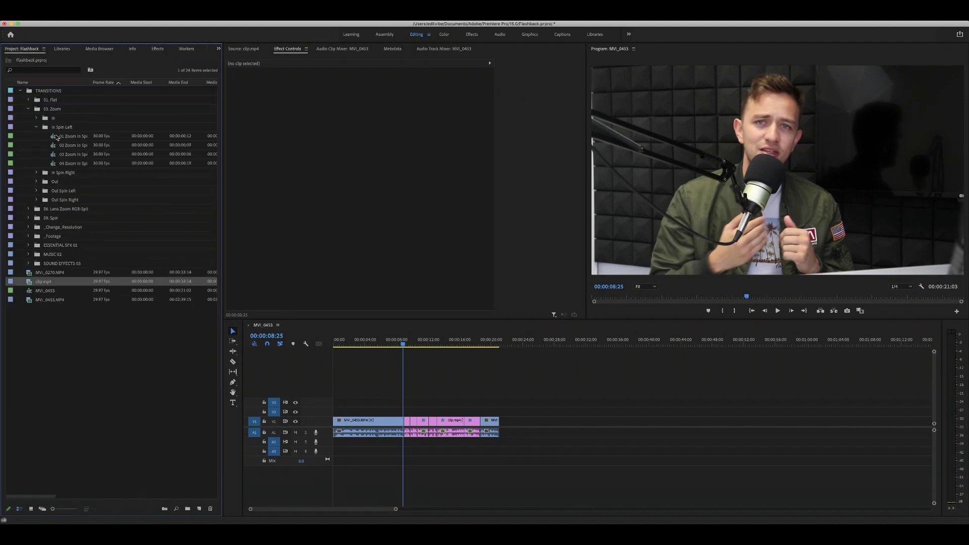
{"action": "double_click", "coordinate": [57, 137]}
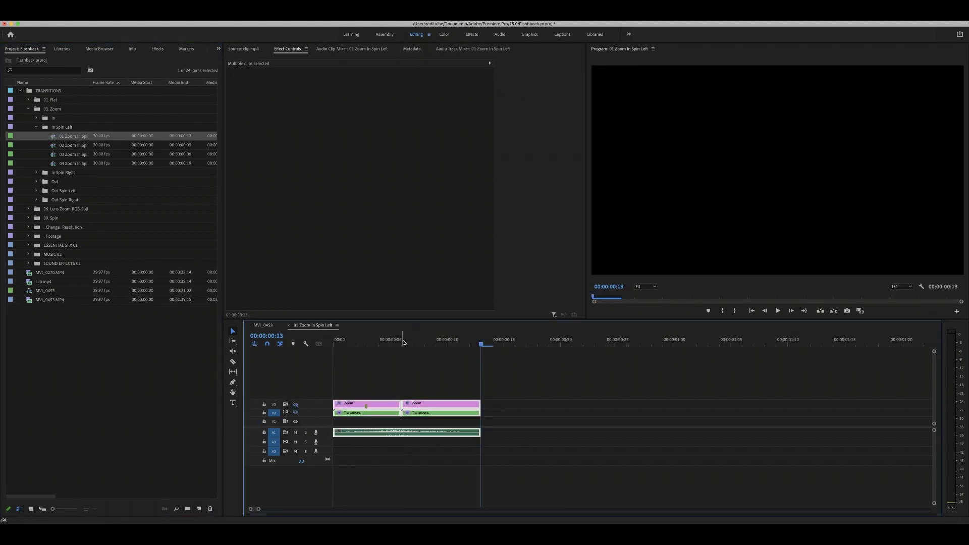
{"action": "left_click_drag", "start_coordinate": [402, 343], "coordinate": [356, 342]}
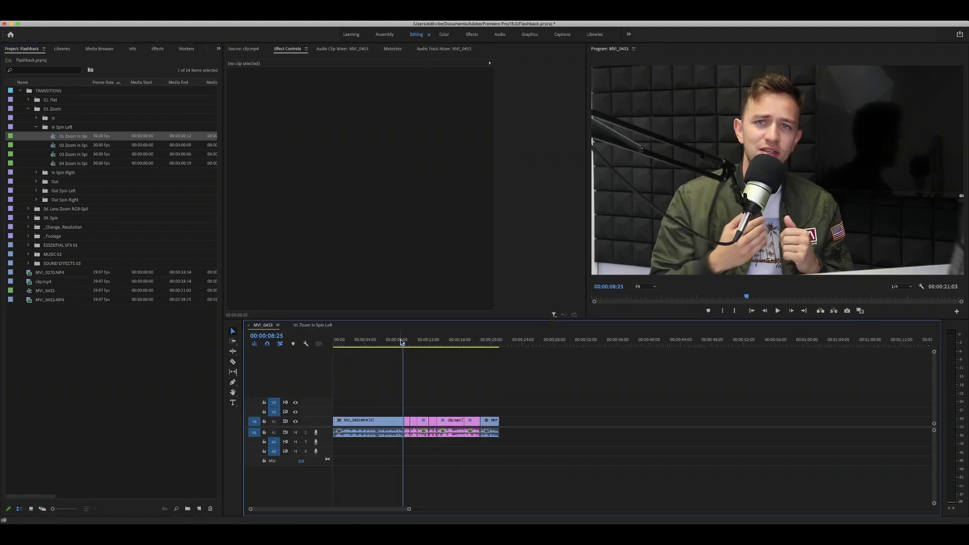
Paste the zoom-spin transition clips at the flashback's start.
{"action": "left_click", "coordinate": [404, 343]}
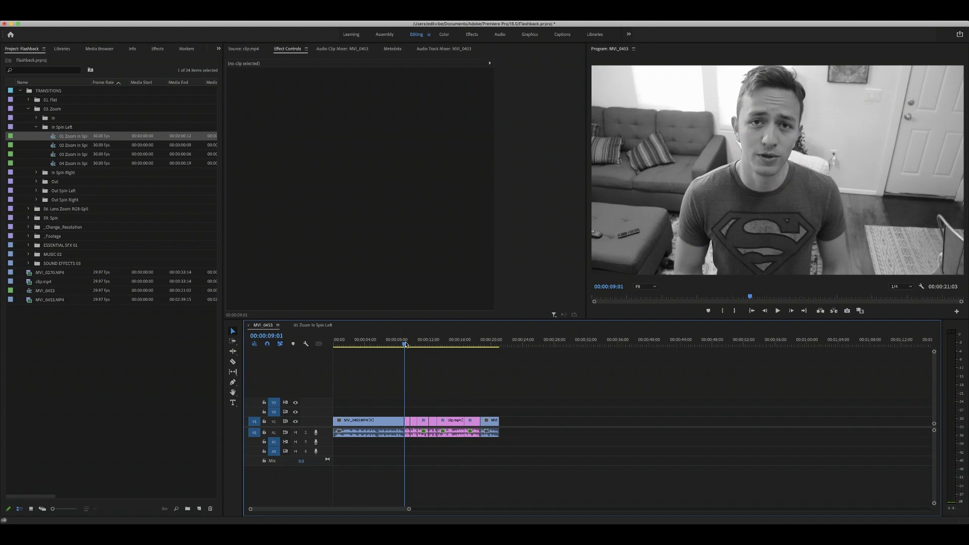
{"action": "left_click", "coordinate": [403, 344]}
{"action": "key", "text": "="}
{"action": "key", "text": "="}
{"action": "key", "text": "="}
{"action": "key", "text": "="}
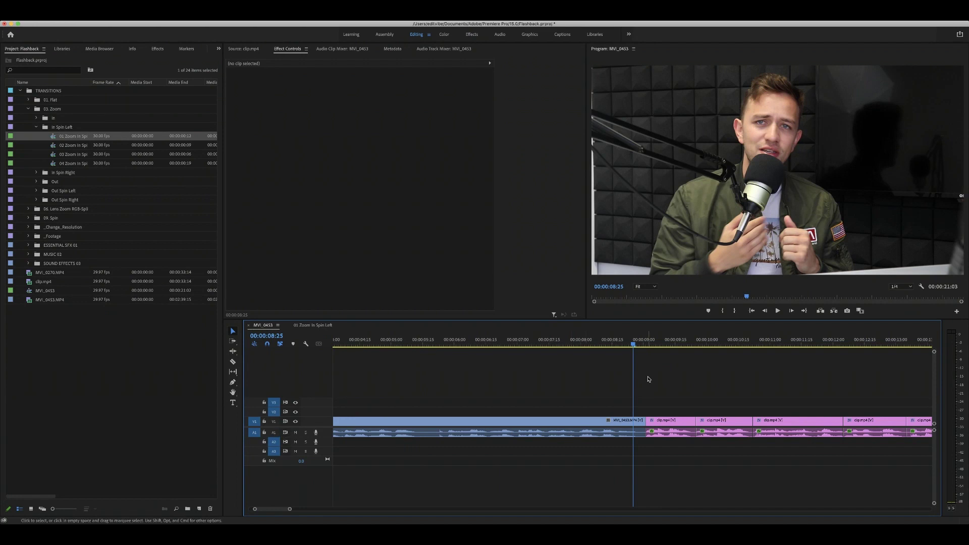
{"action": "key", "text": "super+v"}
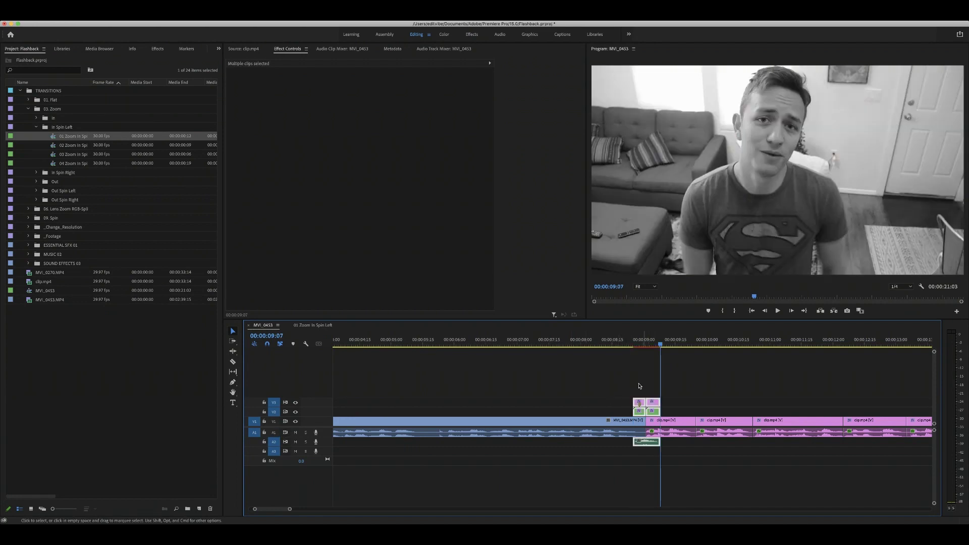
{"action": "key", "text": "Up"}
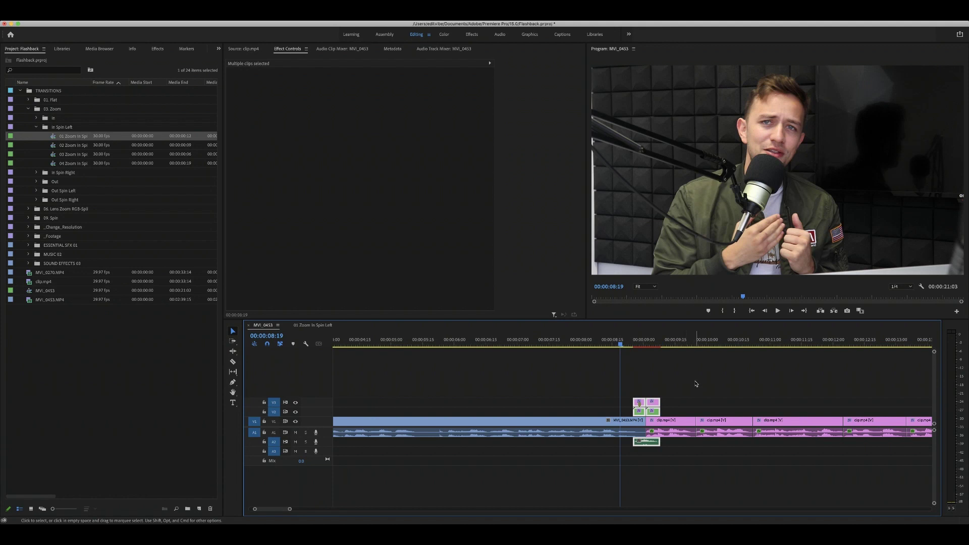
Preview the zoom-spin transition into the flashback.
{"action": "left_click", "coordinate": [716, 389]}
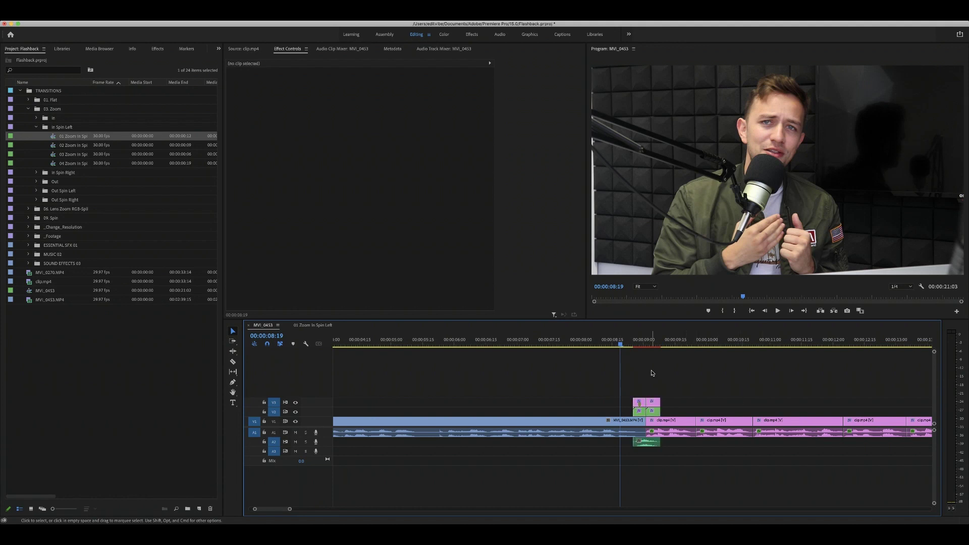
{"action": "left_click", "coordinate": [616, 340]}
{"action": "left_click_drag", "start_coordinate": [621, 338], "coordinate": [655, 357]}
{"action": "key", "text": "minus"}
{"action": "key", "text": "minus"}
{"action": "key", "text": "minus"}
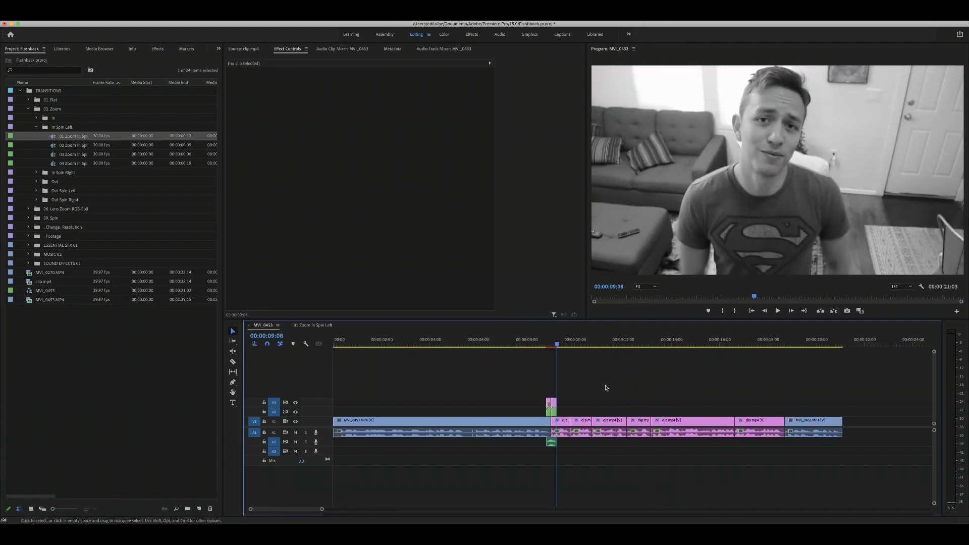
Paste the transition clips again at the flashback's end and return to the sequence start.
{"action": "left_click_drag", "start_coordinate": [607, 386], "coordinate": [551, 442]}
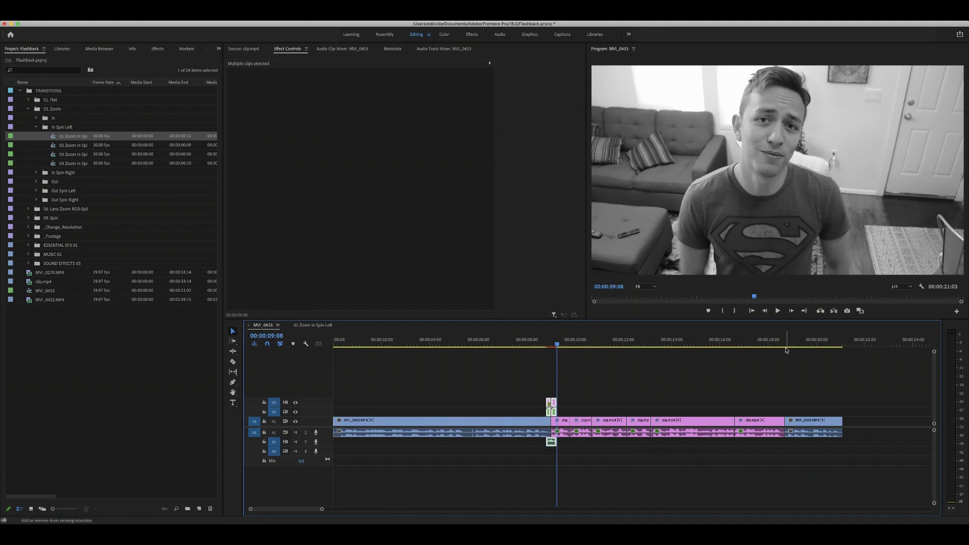
{"action": "left_click", "coordinate": [781, 343]}
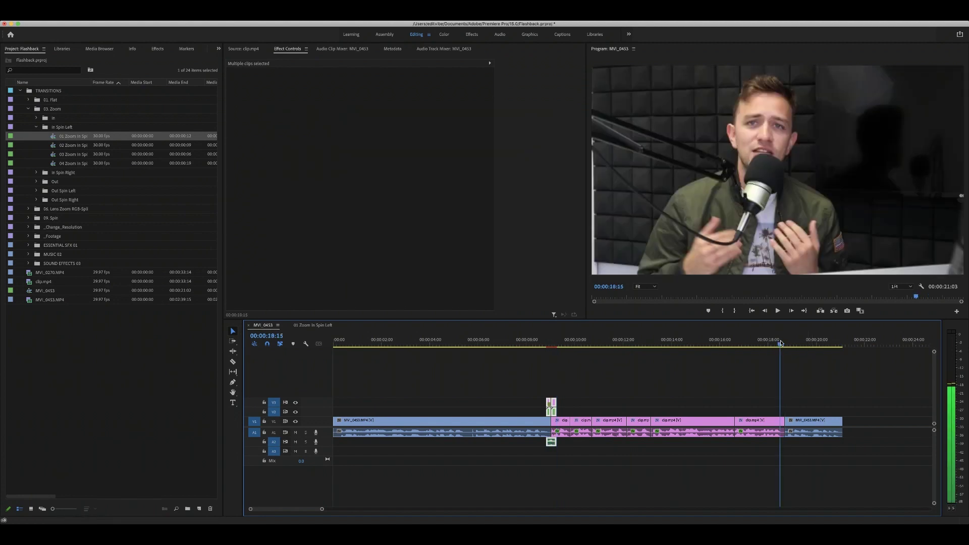
{"action": "key", "text": "super+v"}
{"action": "left_click", "coordinate": [535, 344]}
{"action": "key", "text": "Home"}
{"action": "key", "text": "minus"}
{"action": "key", "text": "minus"}
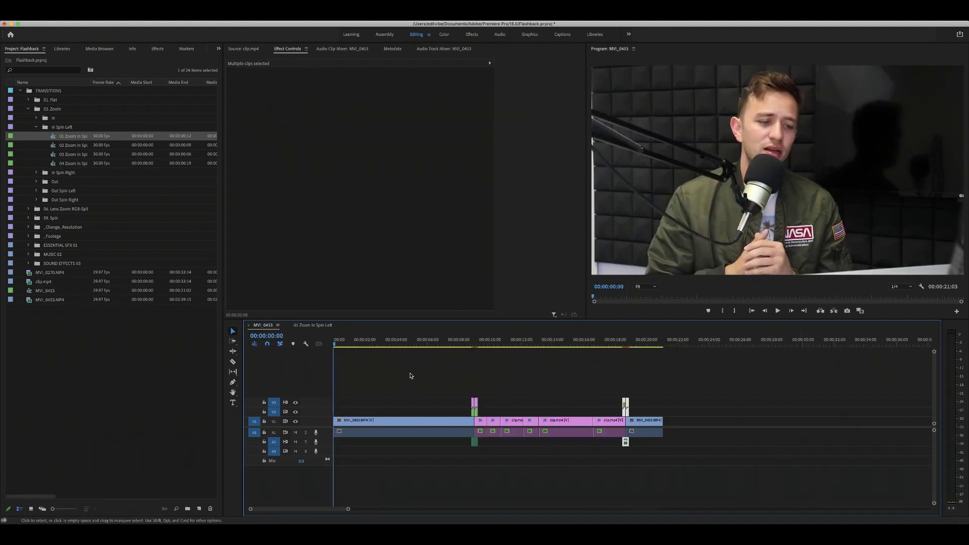
{"action": "key", "text": "space"}
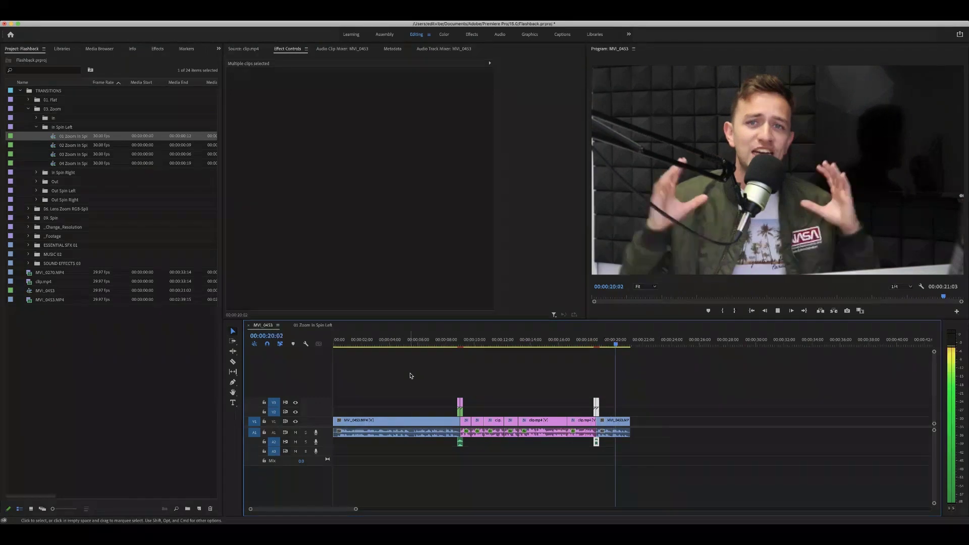
{"action": "key", "text": "space"}
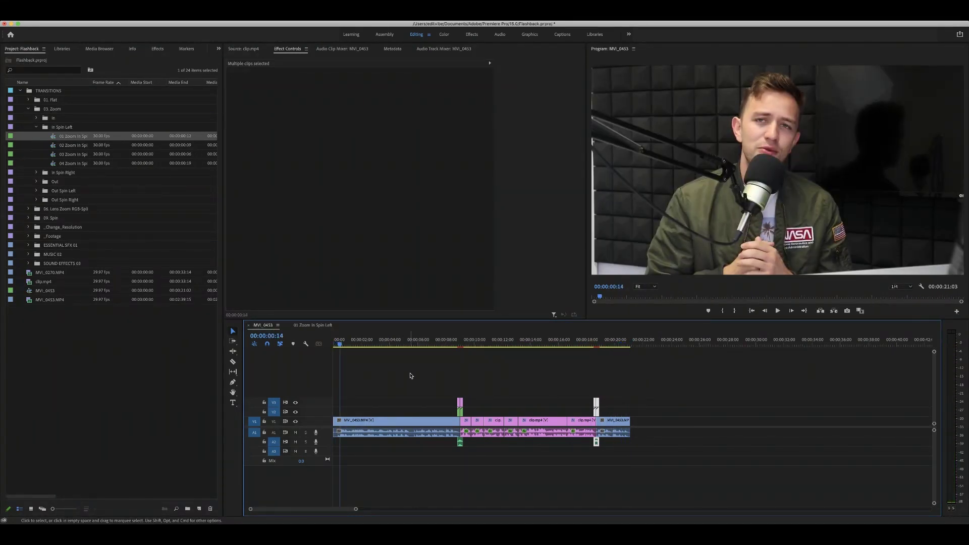